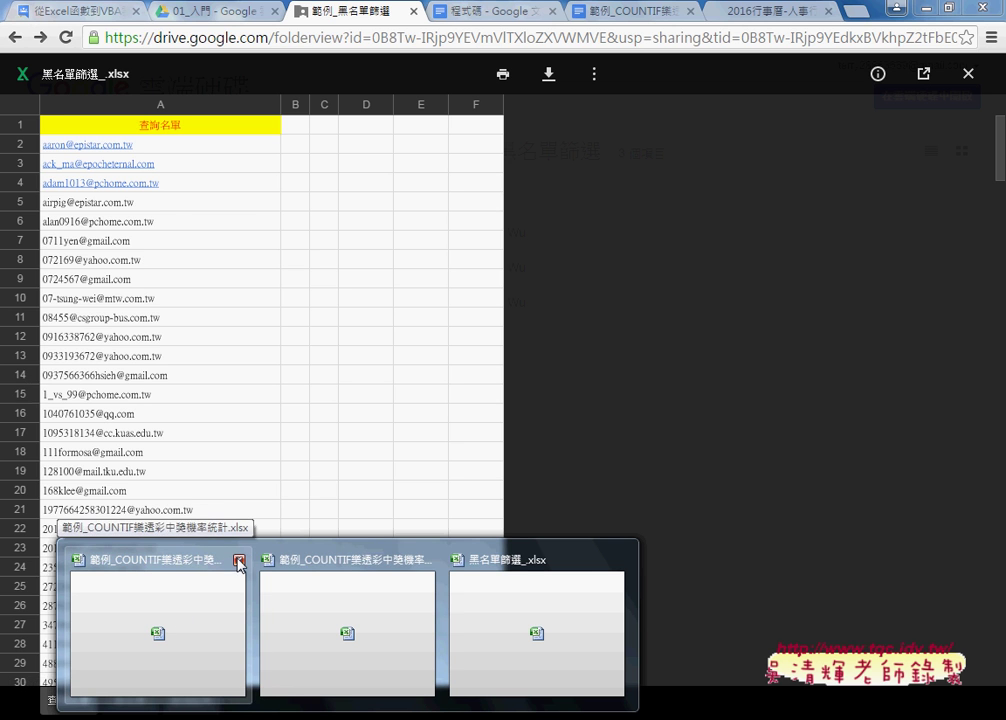
- Close the 範例_COUNTIF樂透彩中獎機率統計 workbook window from the taskbar thumbnail
left_click(238, 559)
- Try saving the lottery workbook as .xlsm, cancel after the conflict error, then close it unsaved
left_click(430, 409)
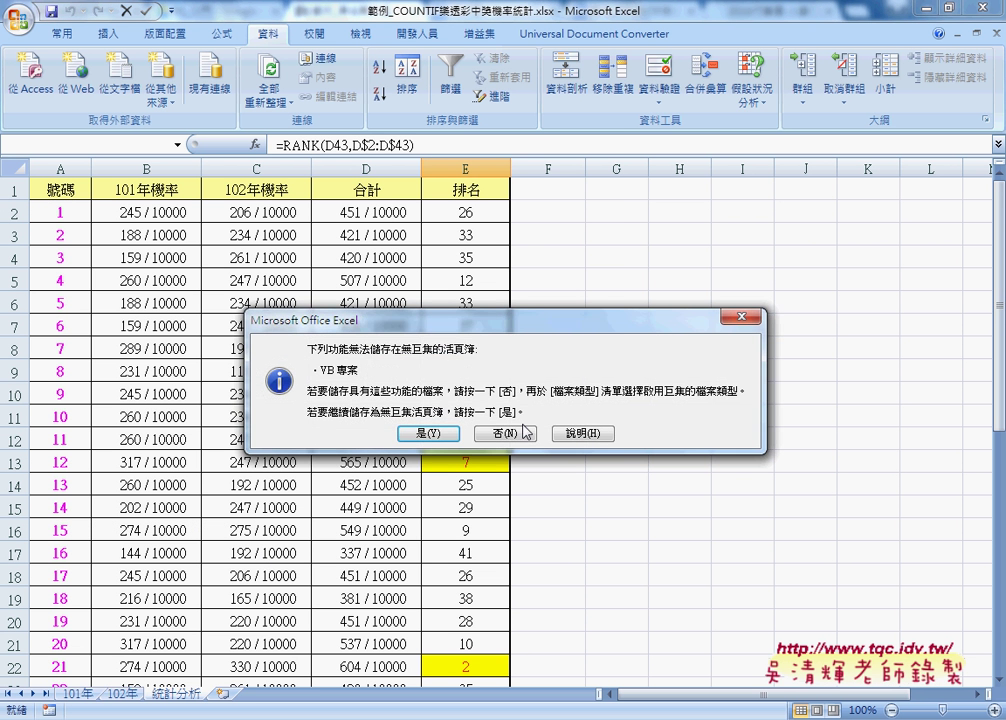
left_click(510, 433)
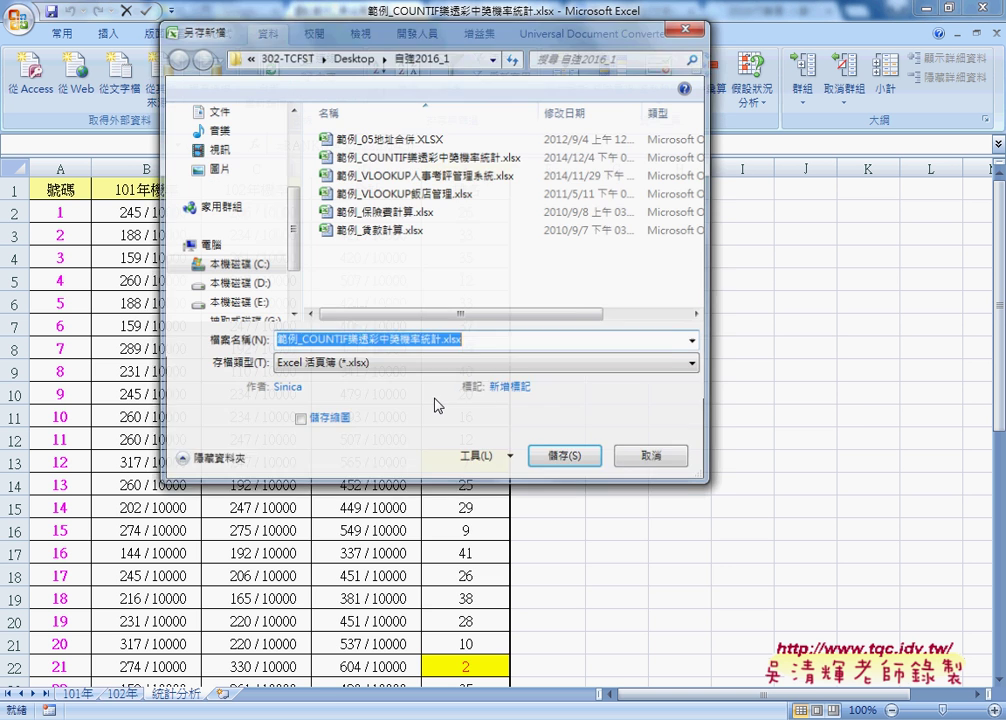
left_click(388, 364)
left_click(380, 394)
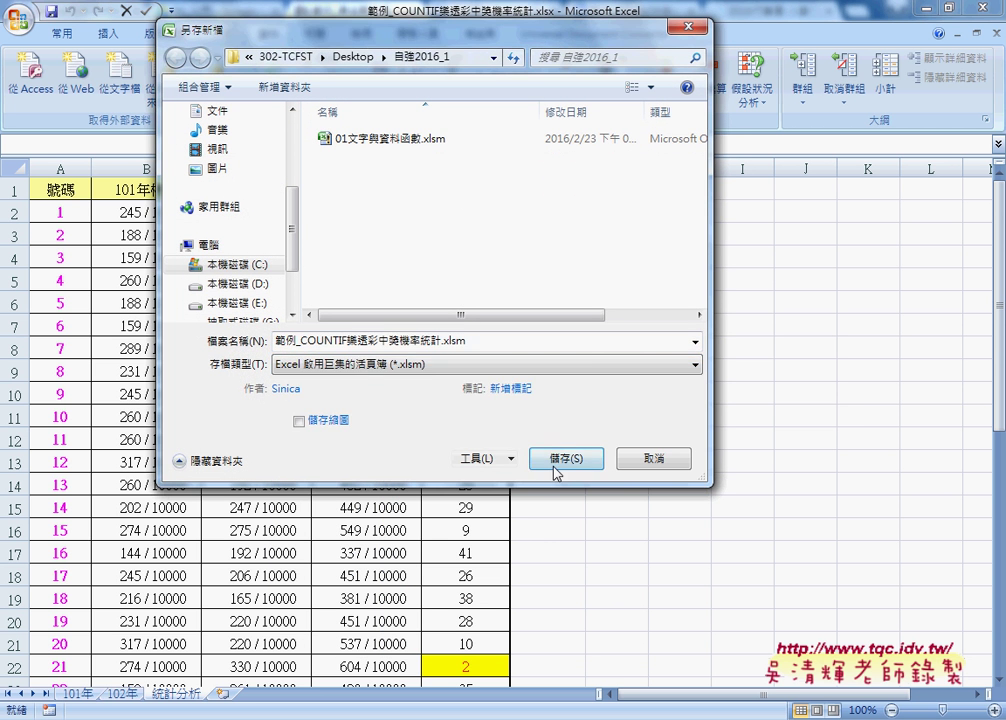
left_click(563, 460)
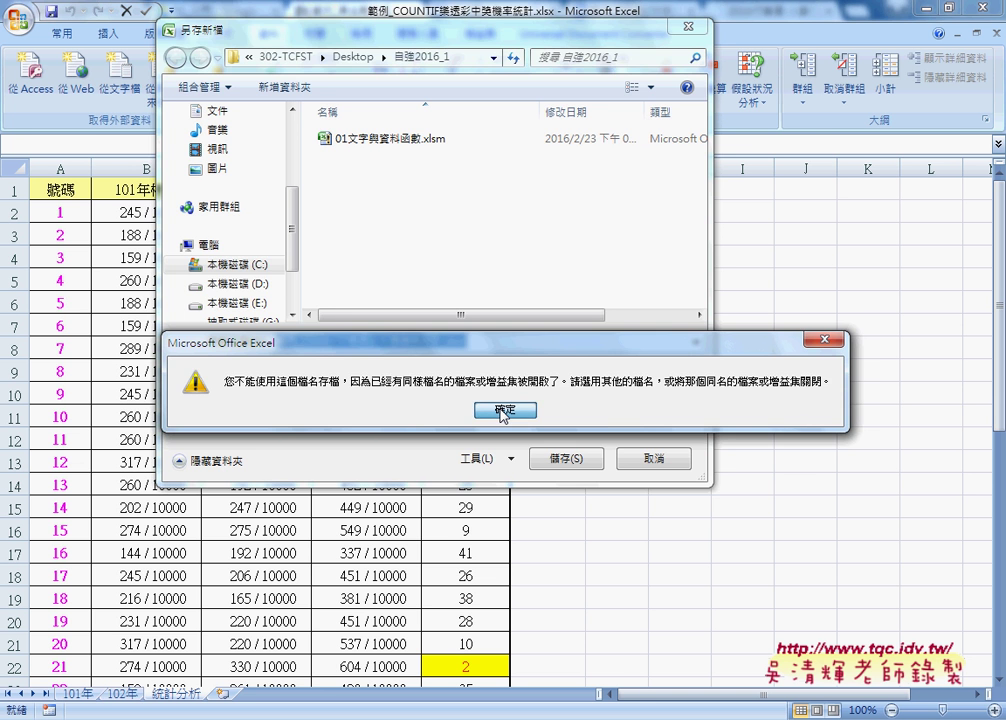
left_click(502, 411)
left_click(633, 460)
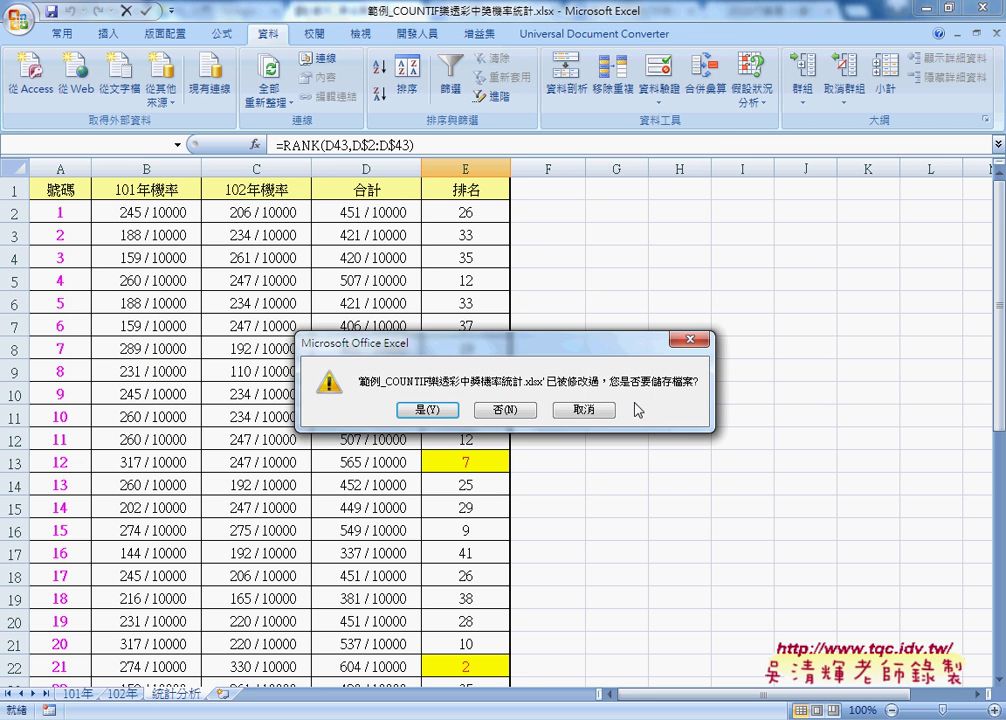
left_click(505, 409)
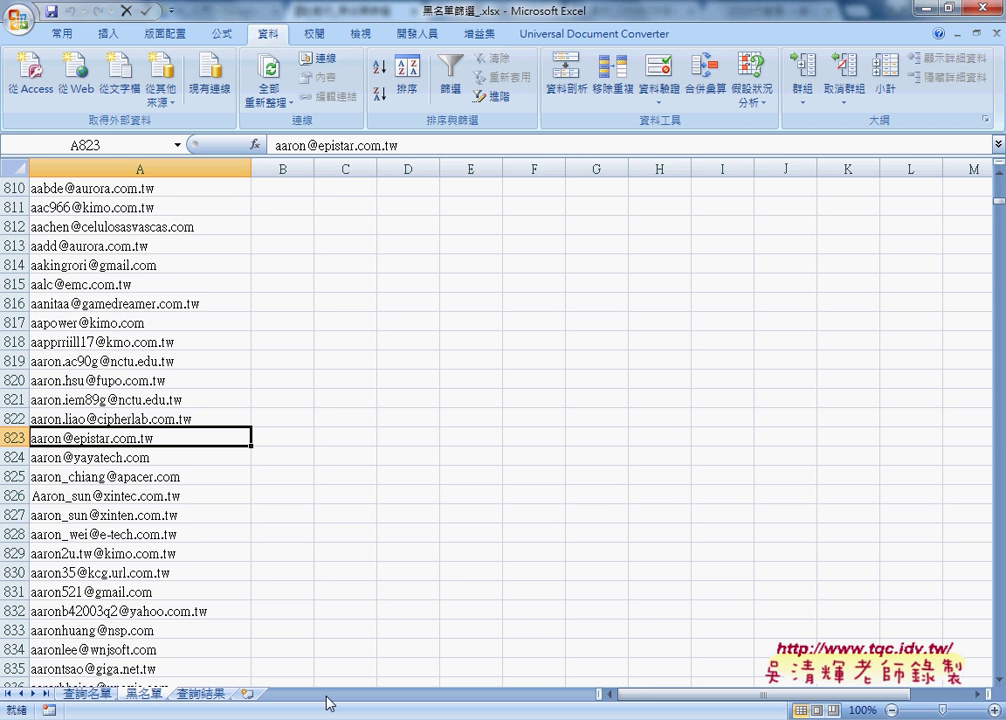
- On the 黑名單 sheet, check where the blacklist email list starts and ends
left_click(90, 694)
left_click(140, 694)
scroll(155, 658, "up", 5)
scroll(155, 658, "up", 7)
scroll(155, 658, "up", 10)
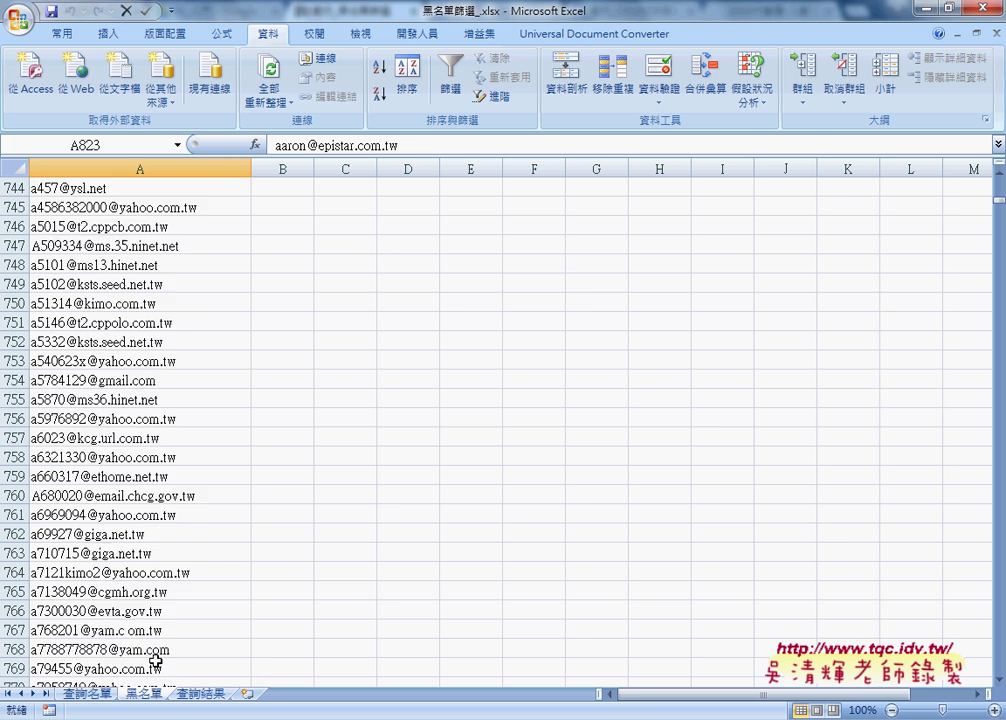
scroll(155, 660, "up", 5)
scroll(155, 660, "down", 2)
scroll(155, 660, "down", 6)
scroll(157, 650, "down", 5)
left_click(158, 632)
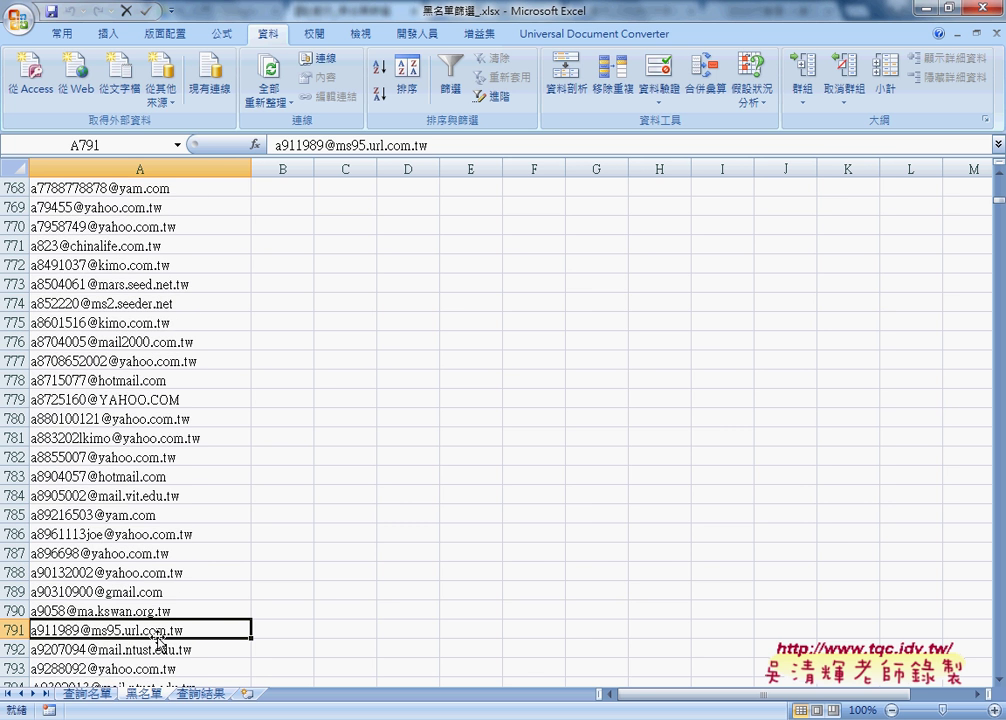
key("ctrl+Down")
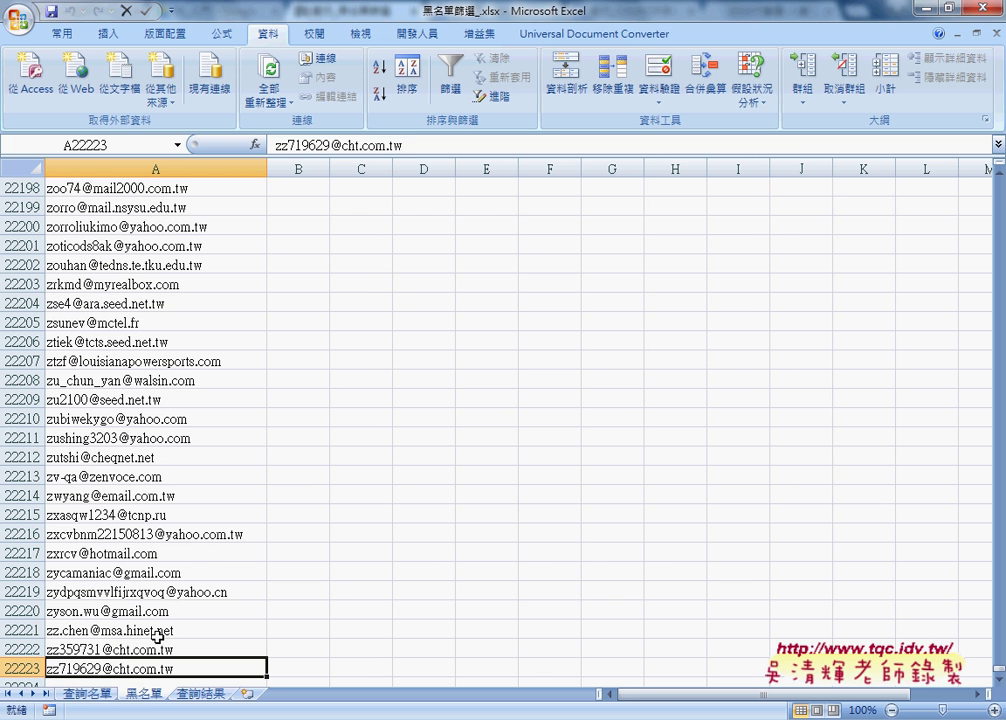
key("ctrl+Up")
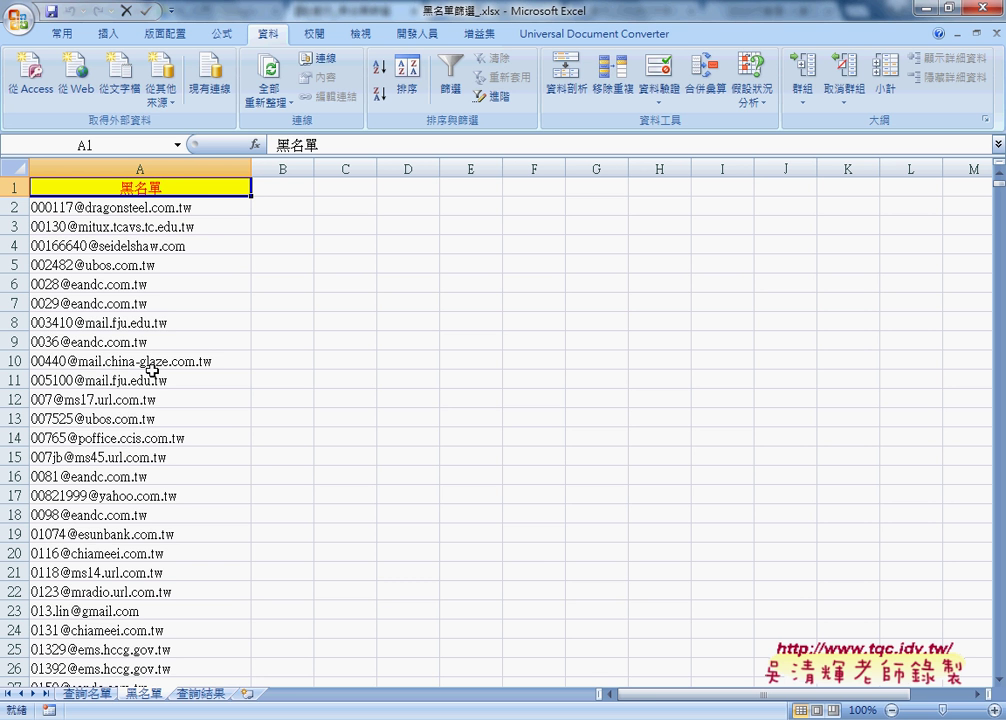
- Select column A from the 黑名單 header in A1 down to row 22223
left_click(151, 208)
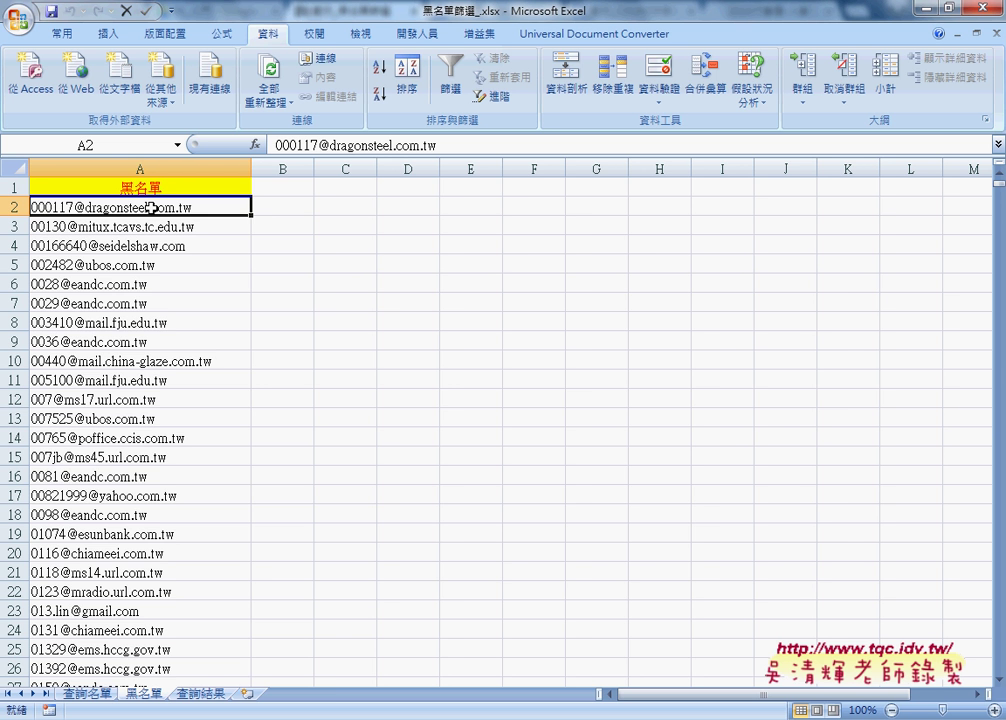
key("ctrl+shift+Down")
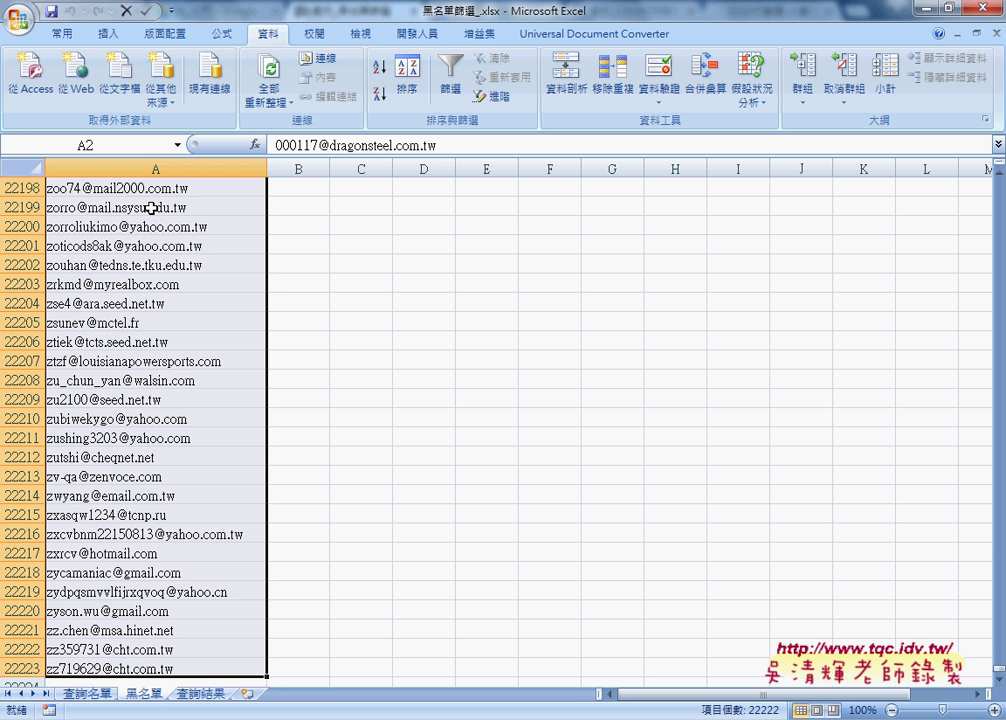
left_click(107, 142)
key("Escape")
left_click(149, 384)
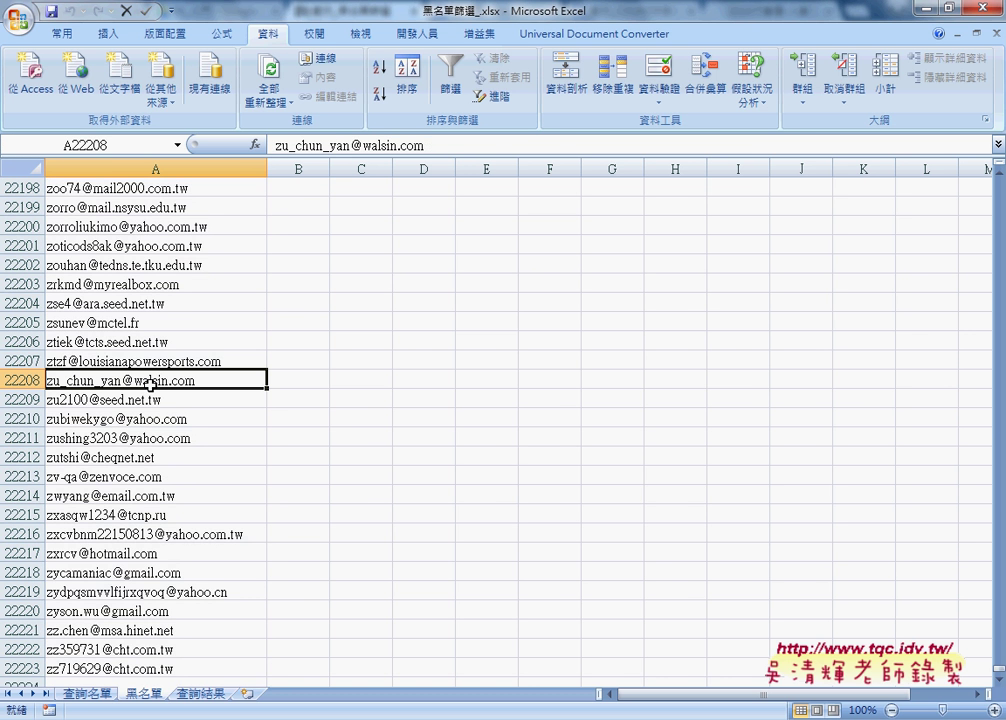
key("ctrl+Home")
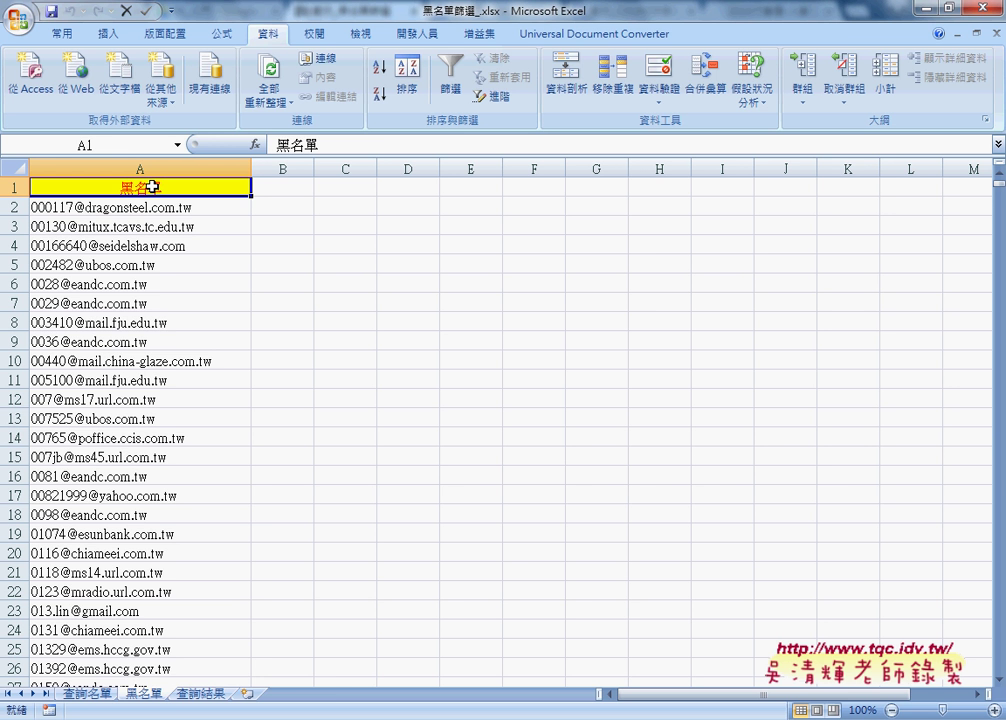
key("ctrl+shift+Down")
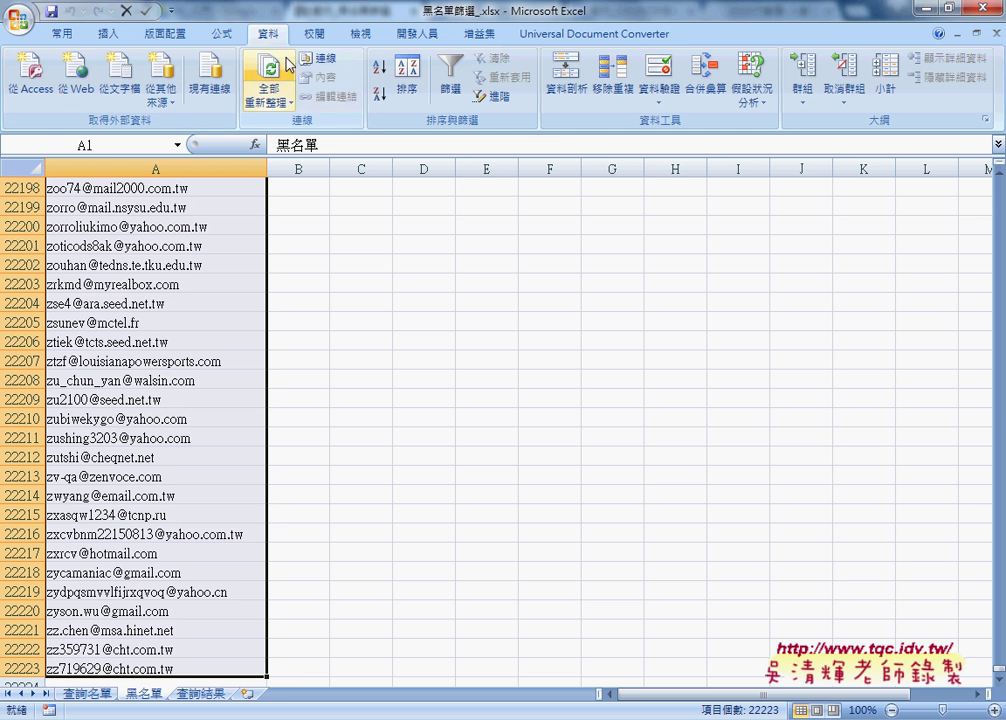
- Create a name from the selection's top row, defining 黑名單 as A2:A22223
left_click(221, 33)
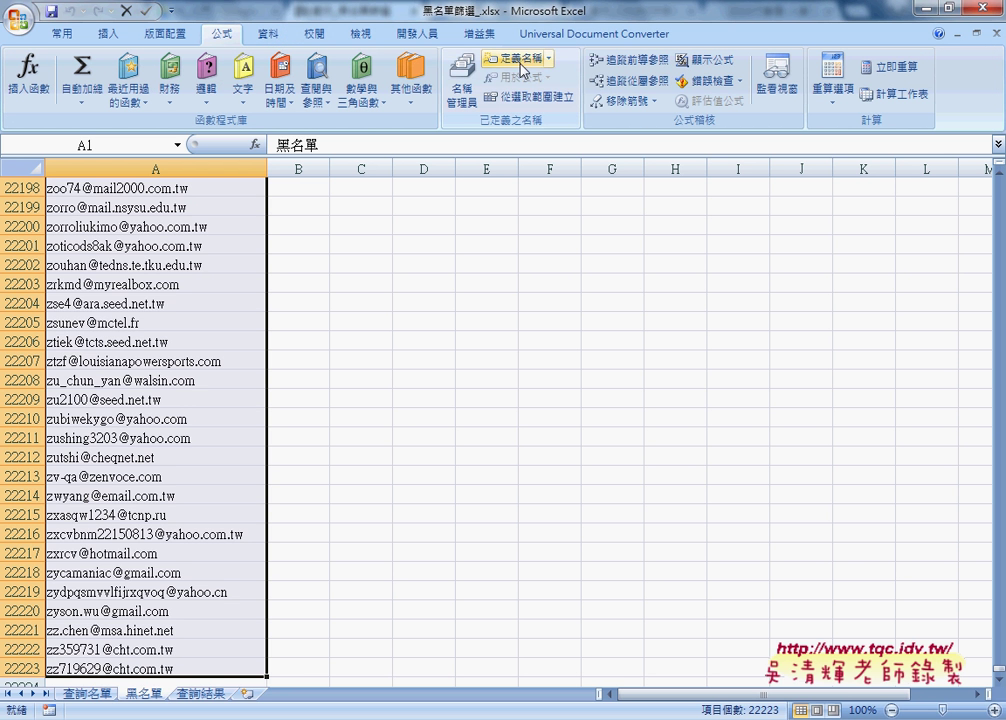
left_click(528, 97)
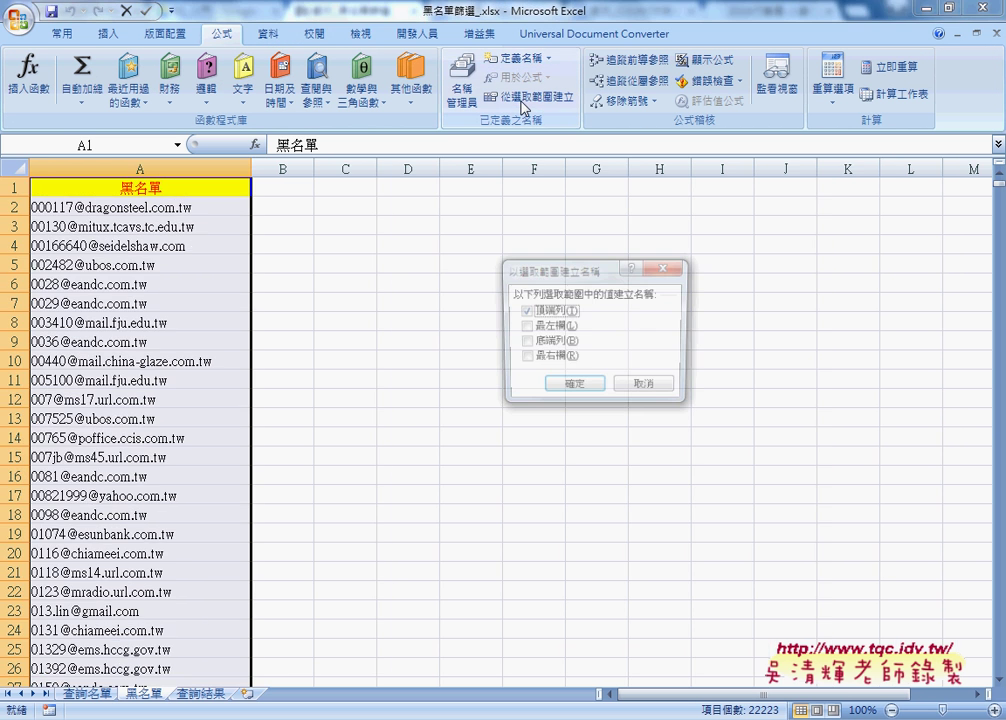
left_click_drag(509, 268, 291, 164)
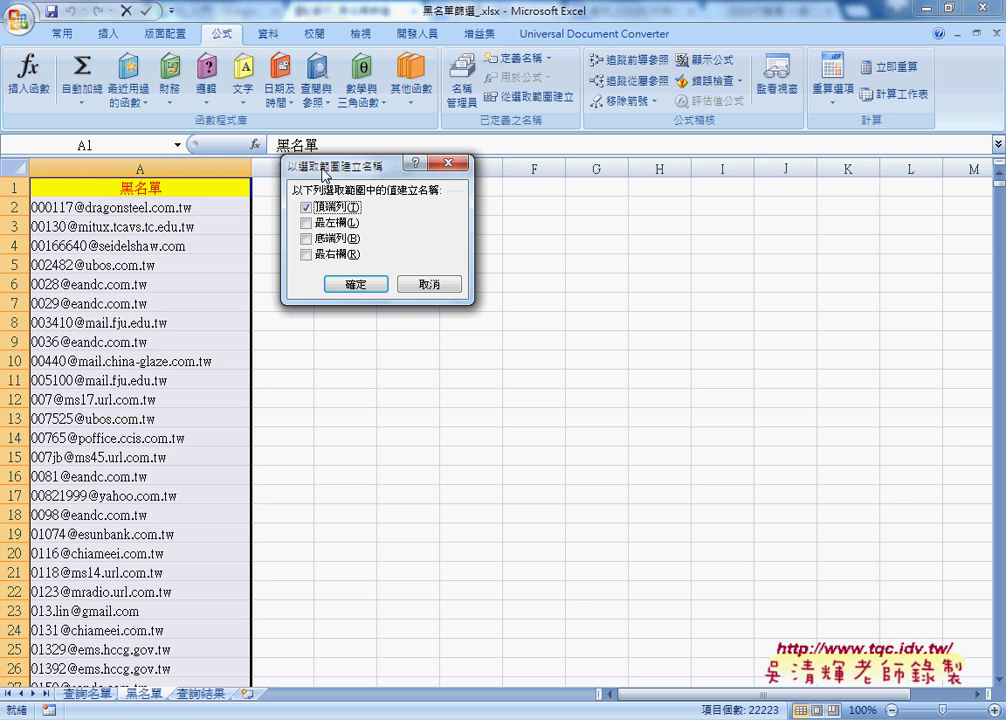
left_click(352, 284)
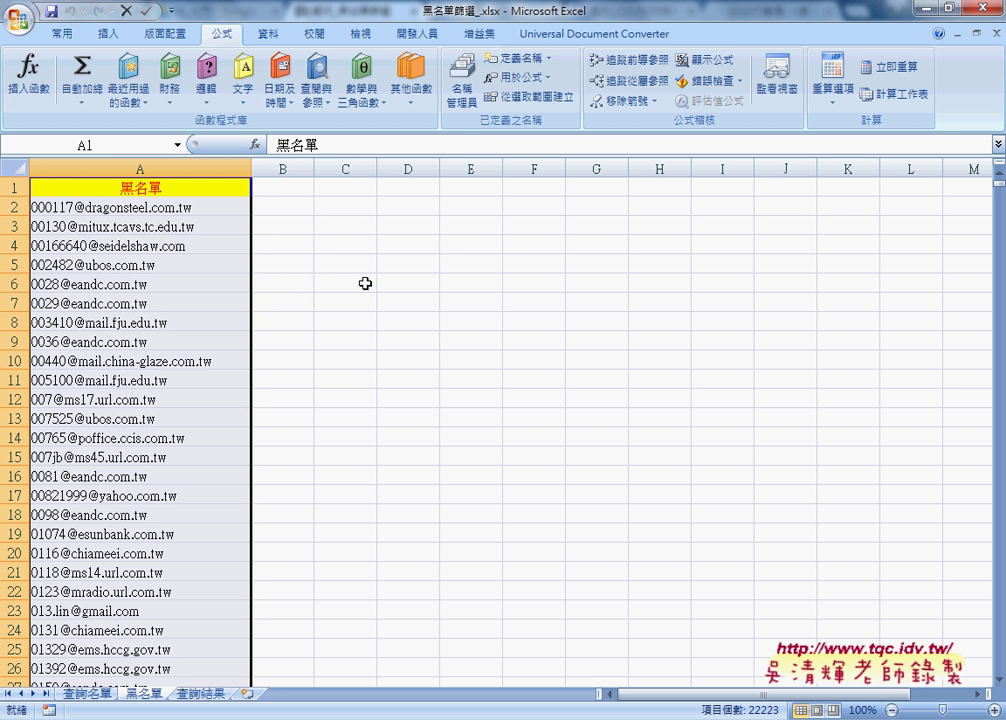
- Verify in Name Manager that 黑名單 refers to 黑名單!$A$2:$A$22223, then return to 查詢名單
left_click(462, 88)
left_click(198, 133)
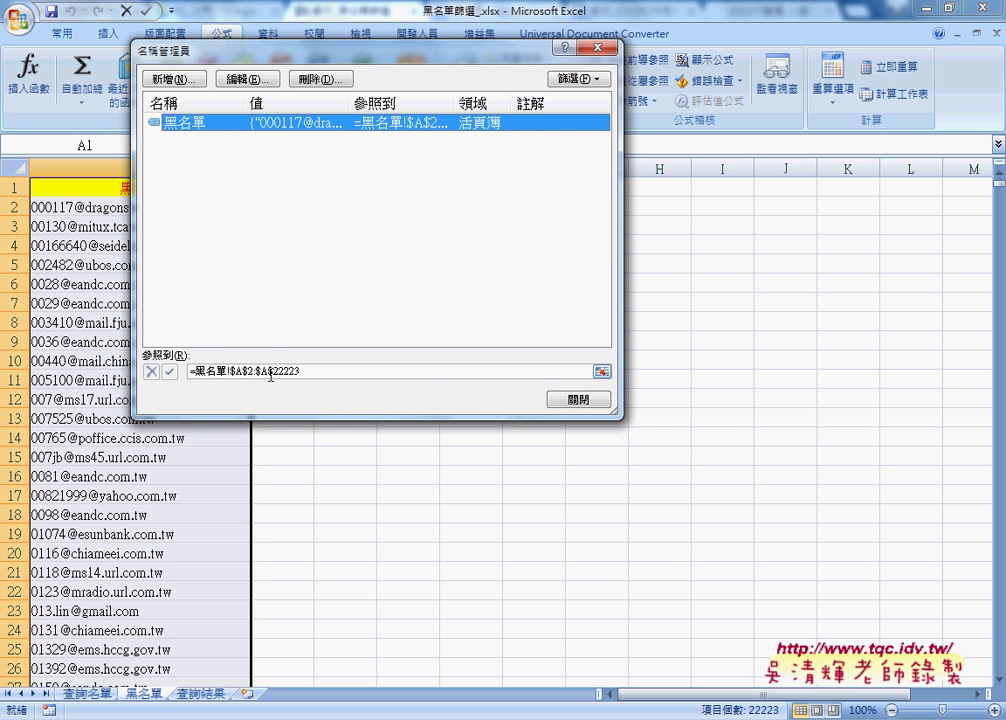
left_click(578, 396)
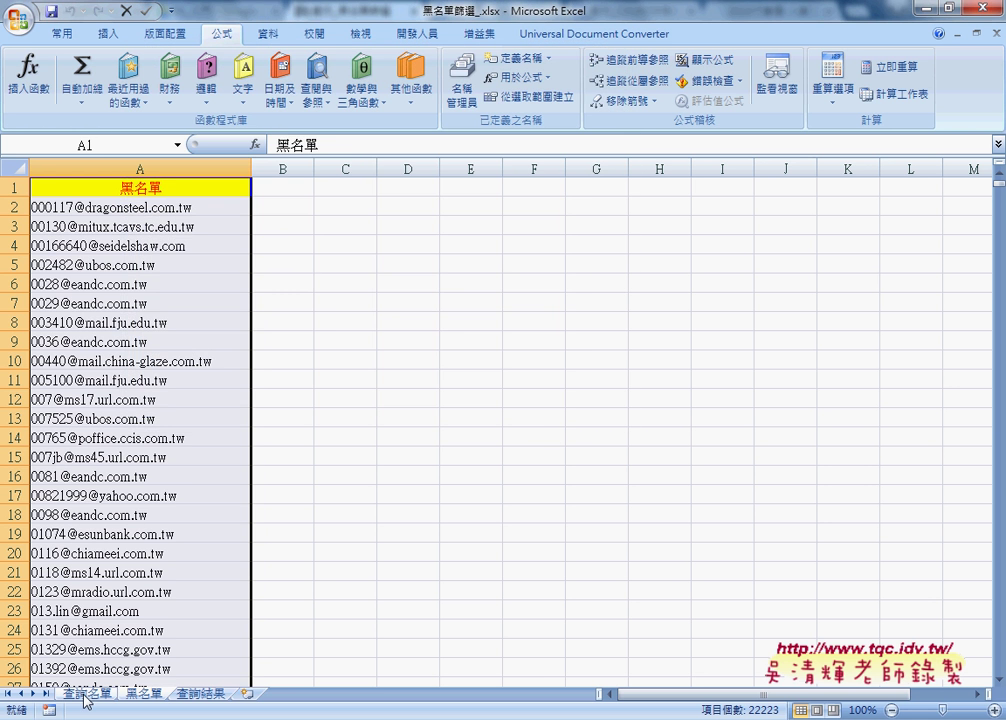
key("ctrl+Page_Up")
- Insert the COUNTIF function into cell B2 through the function picker
left_click(322, 204)
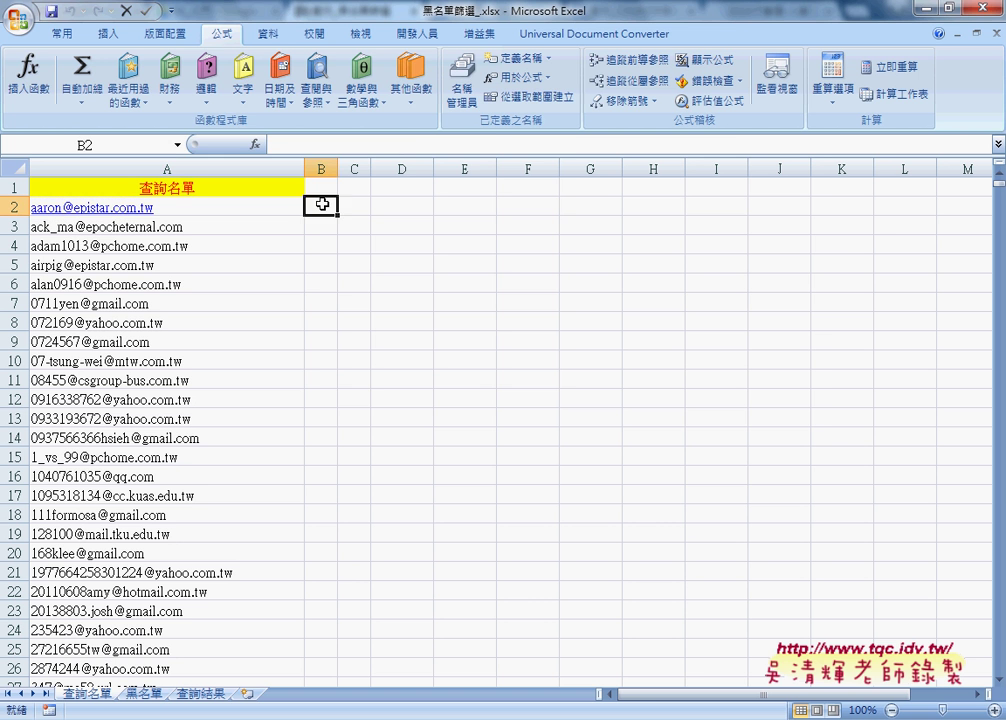
left_click(256, 144)
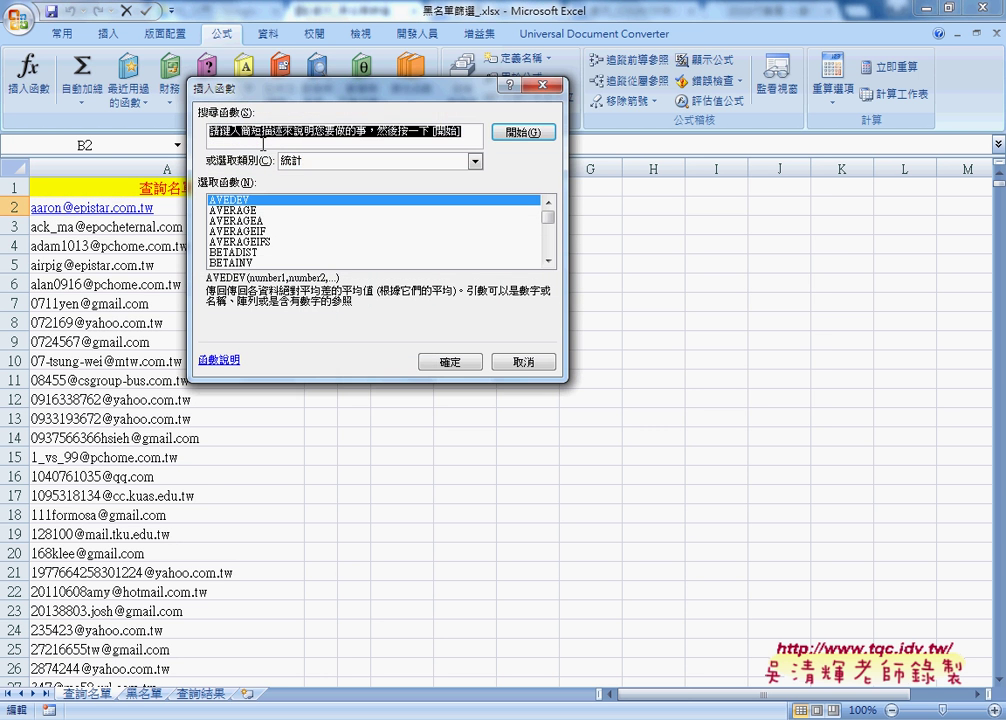
left_click_drag(240, 88, 493, 120)
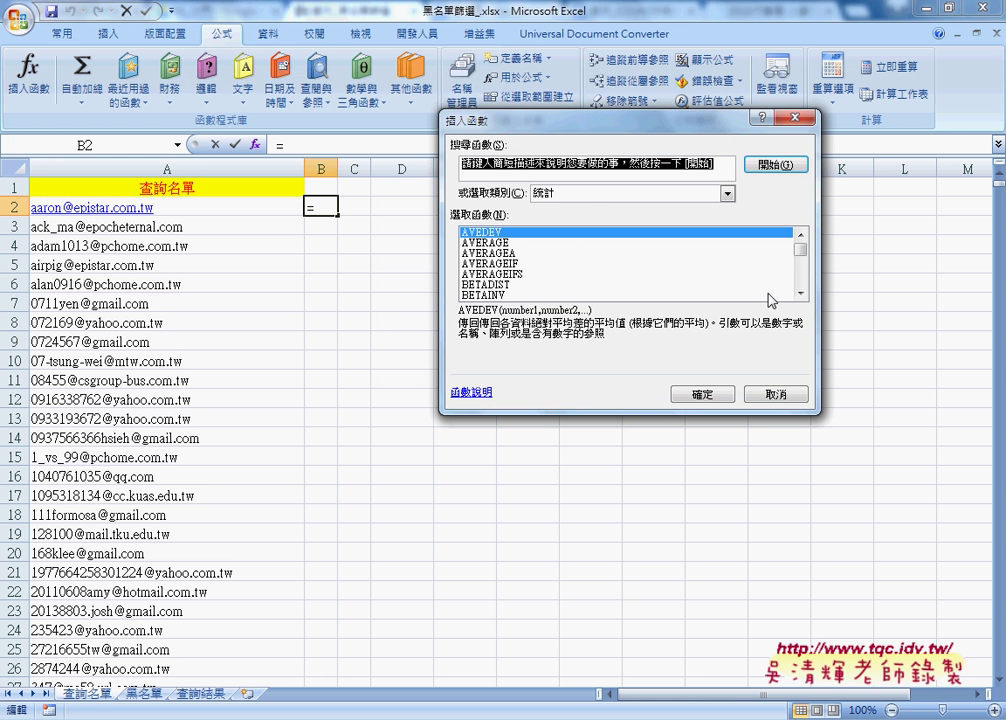
left_click_drag(800, 261, 803, 267)
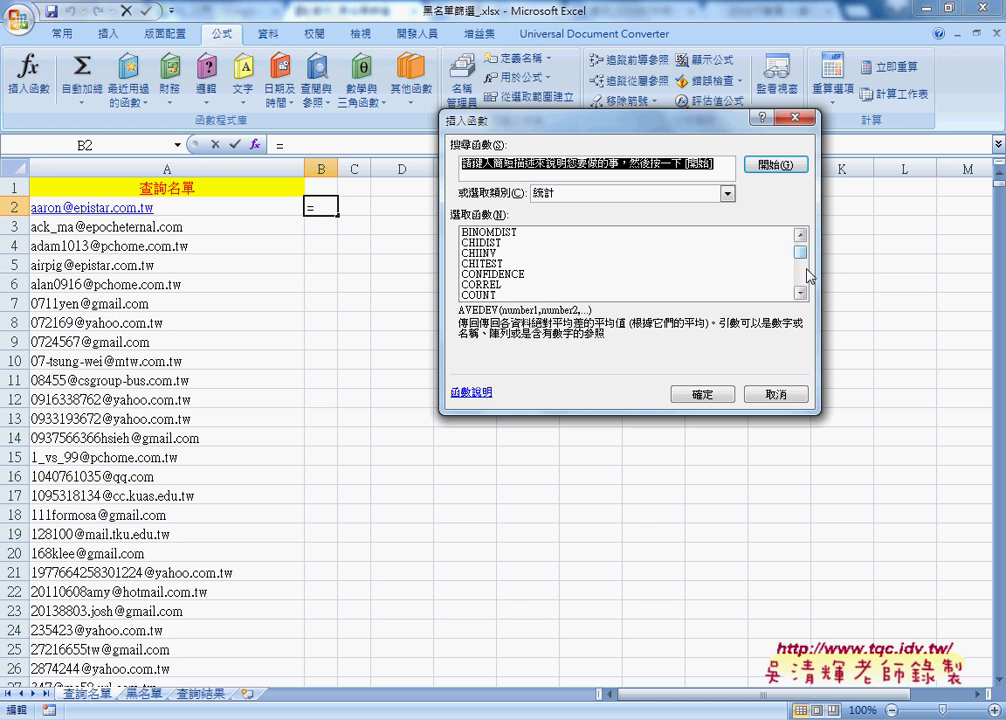
left_click(800, 293)
left_click(560, 295)
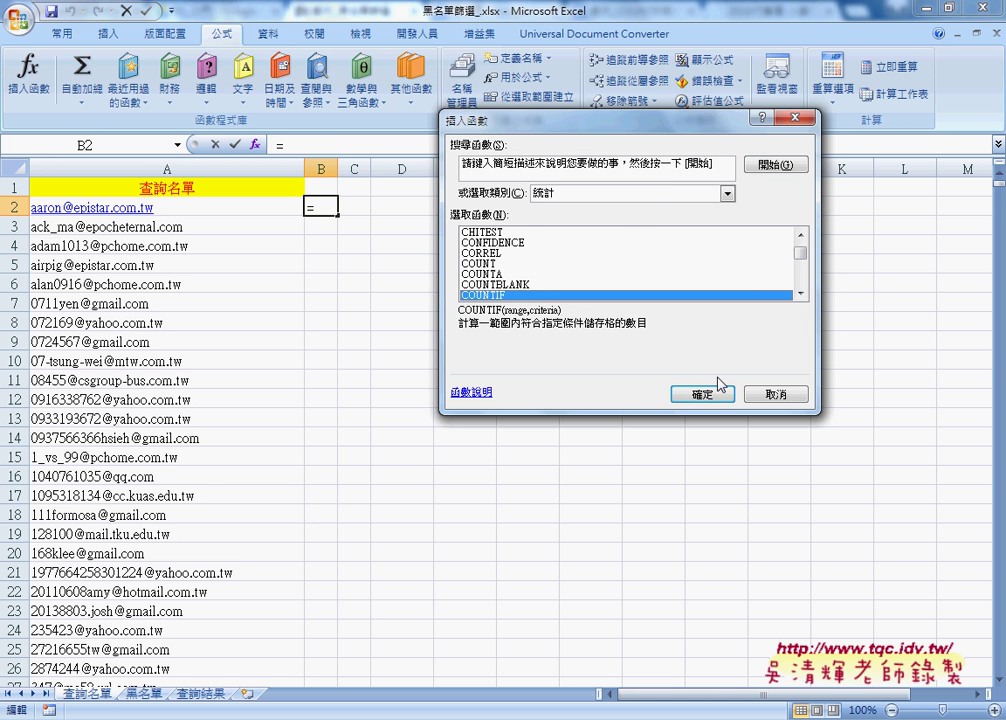
left_click(718, 393)
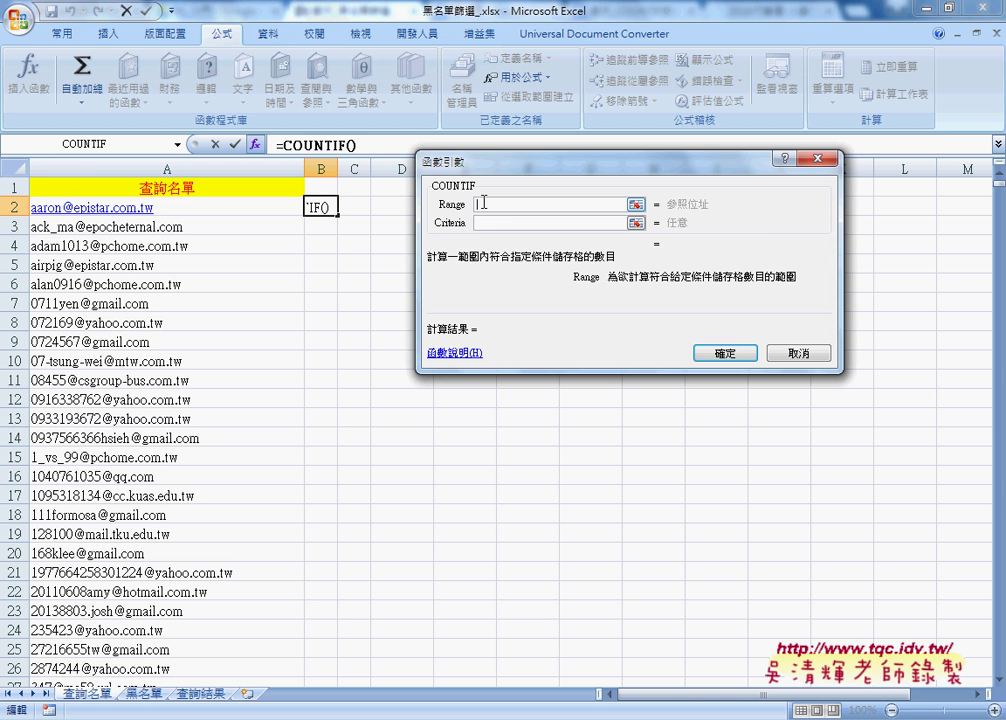
- Set COUNTIF's range to the name 黑名單 and criteria to A2, giving =COUNTIF(黑名單,A2)
key("F3")
left_click(540, 229)
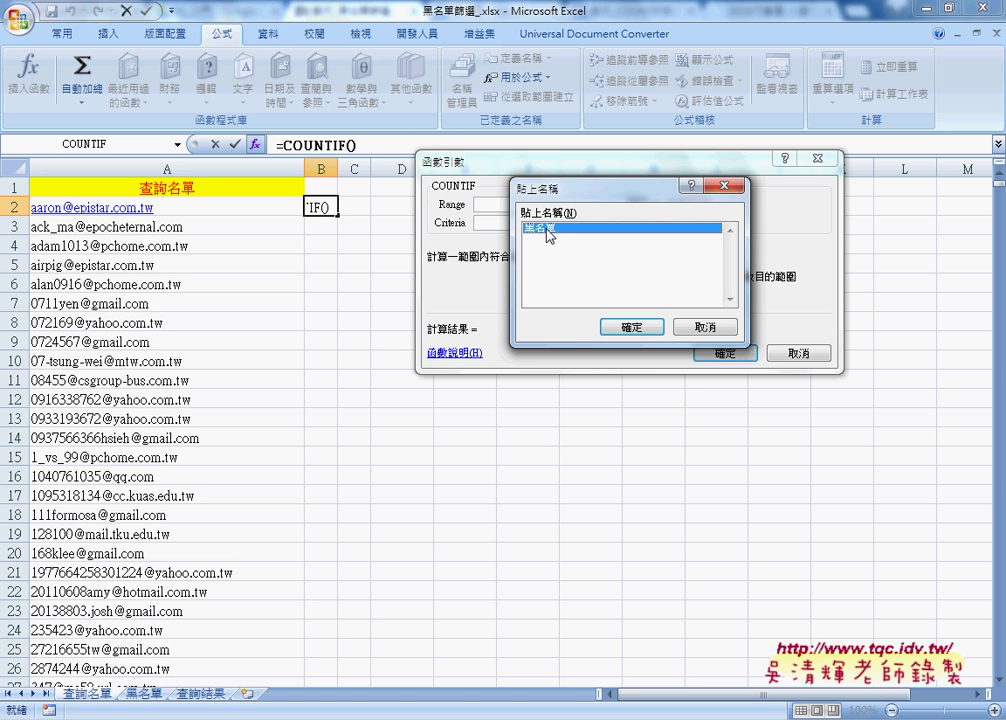
left_click(614, 318)
left_click(516, 222)
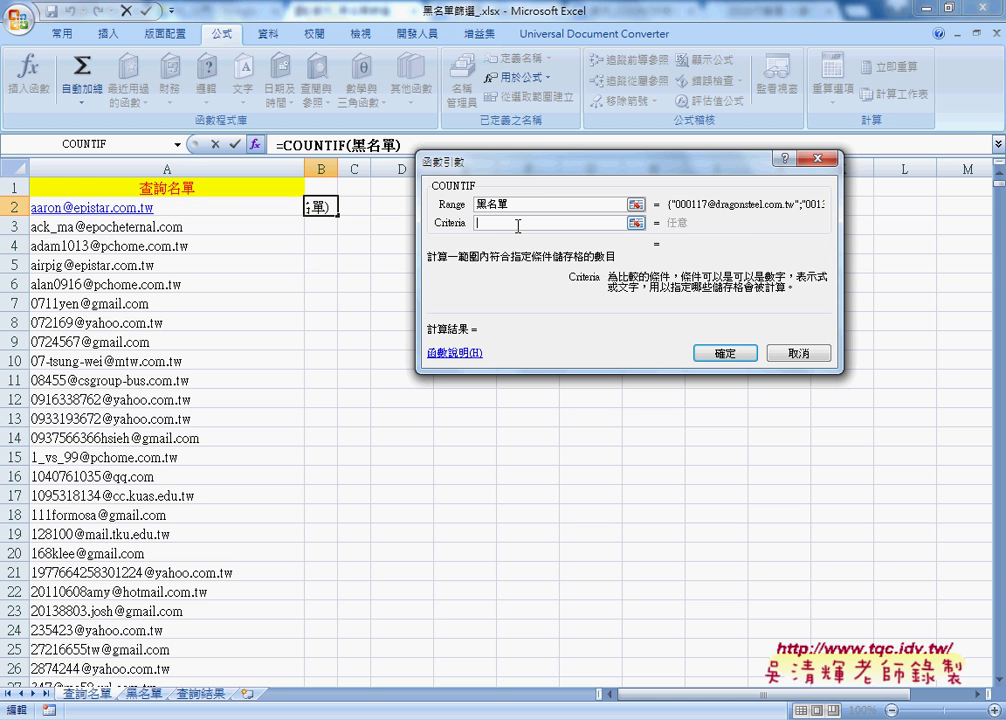
left_click(245, 210)
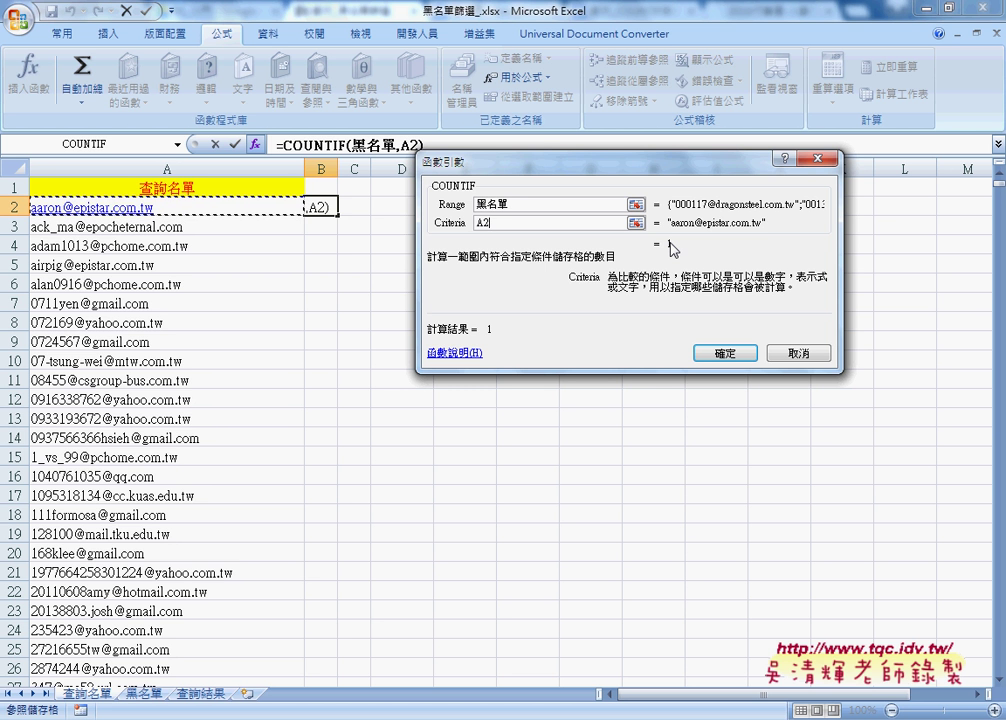
left_click(727, 353)
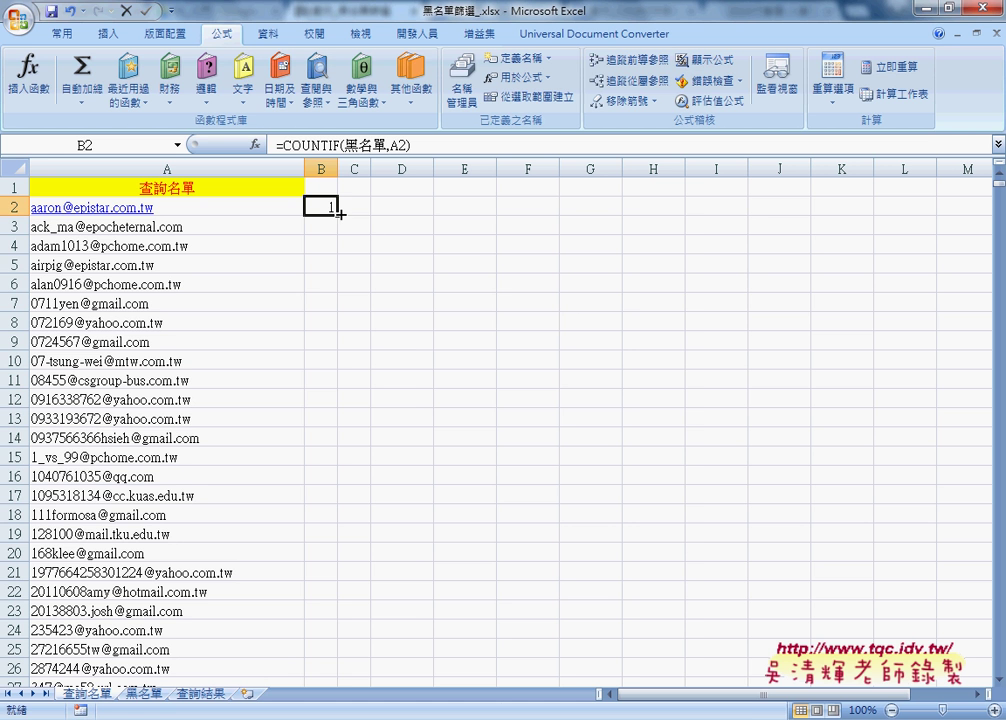
- Fill B2's =COUNTIF(黑名單,A2) formula down the entire email list in column B
double_click(338, 215)
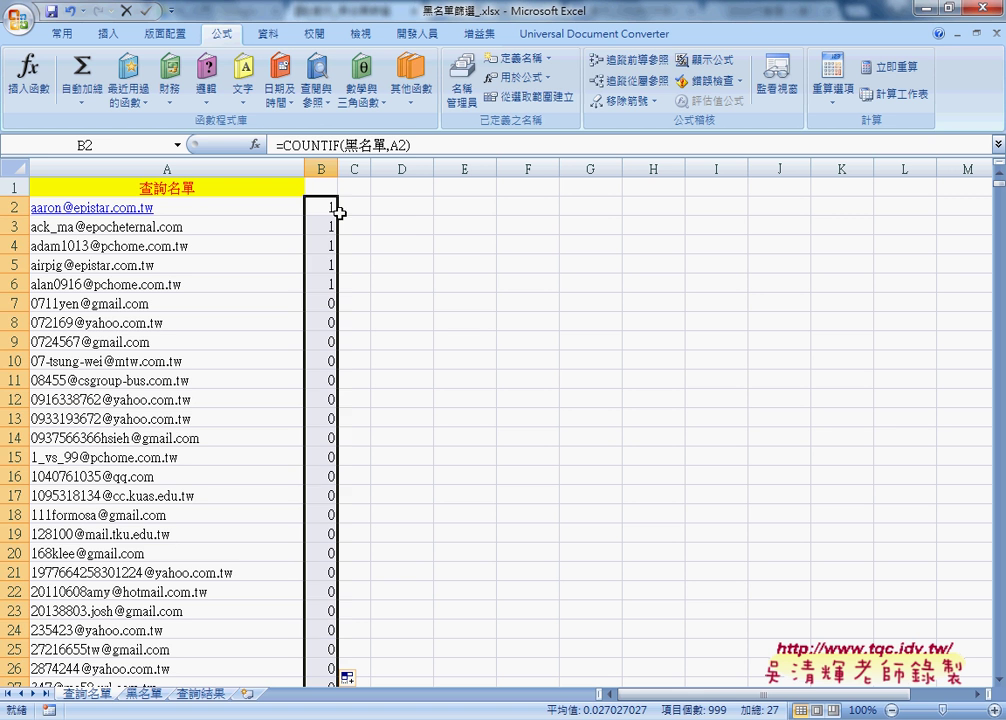
left_click(325, 188)
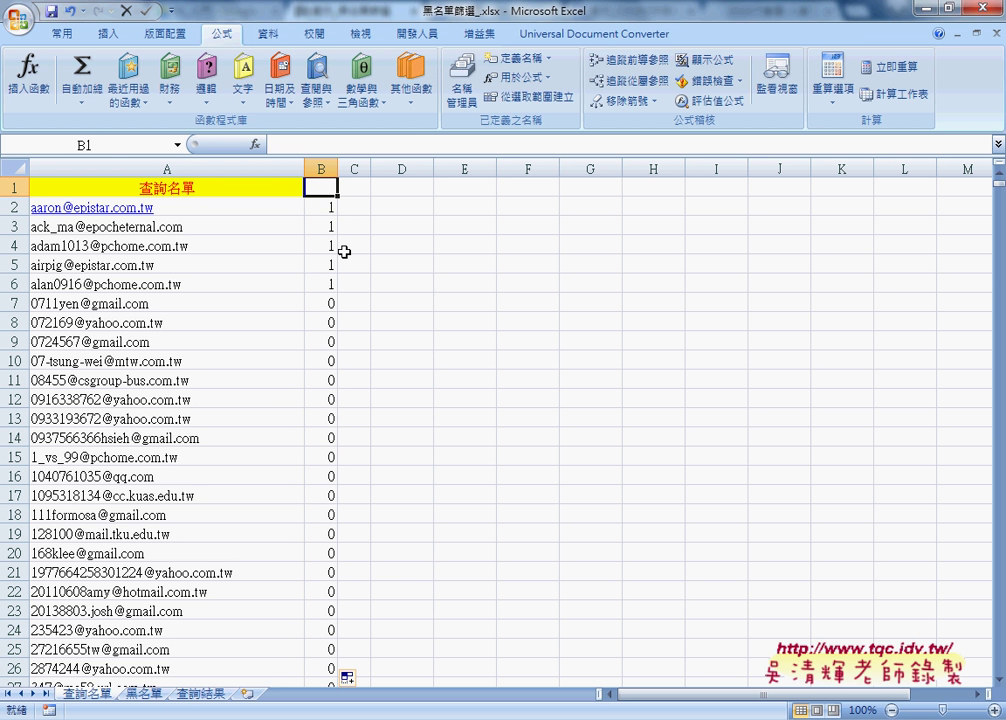
left_click(267, 33)
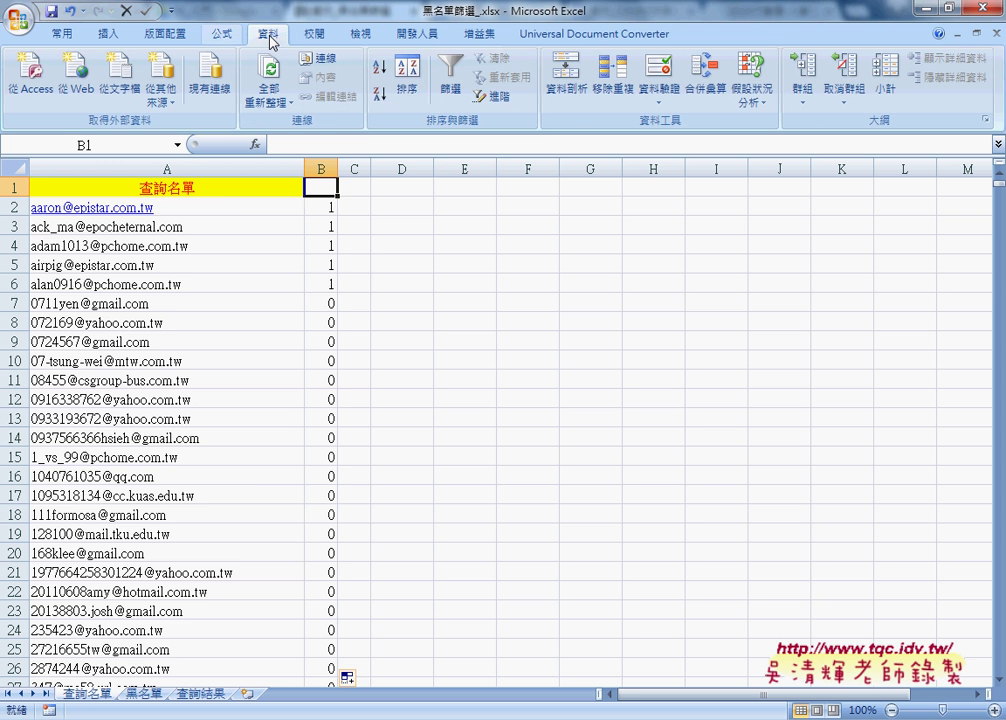
- Turn on filtering and uncheck 0 in column B, leaving 27 of 999 records
left_click(441, 86)
left_click(330, 187)
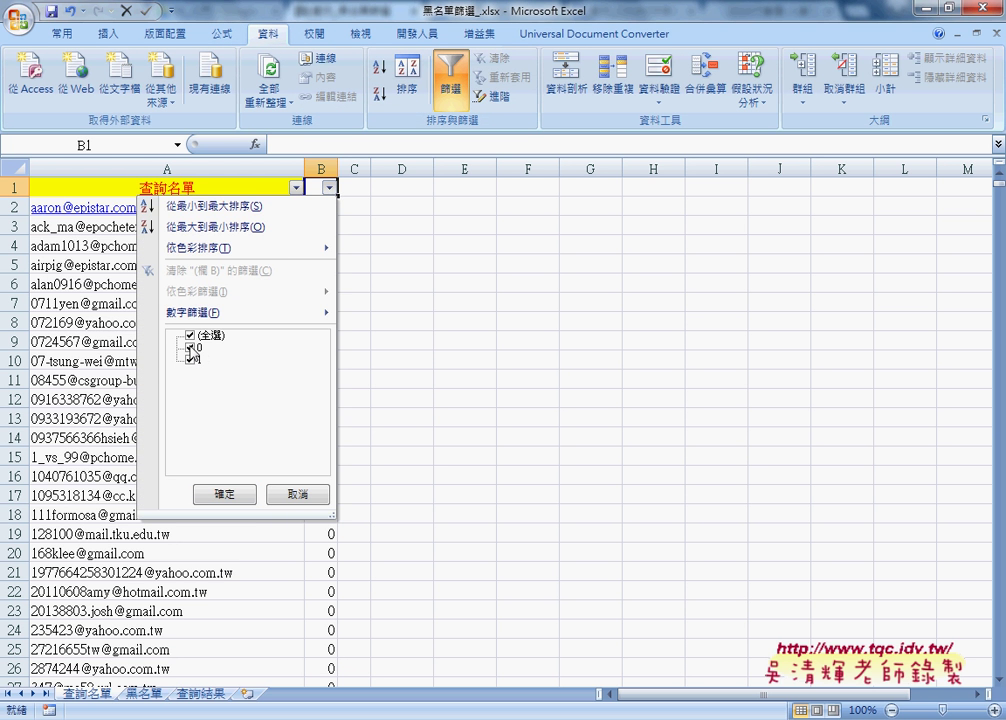
left_click(190, 348)
left_click(225, 494)
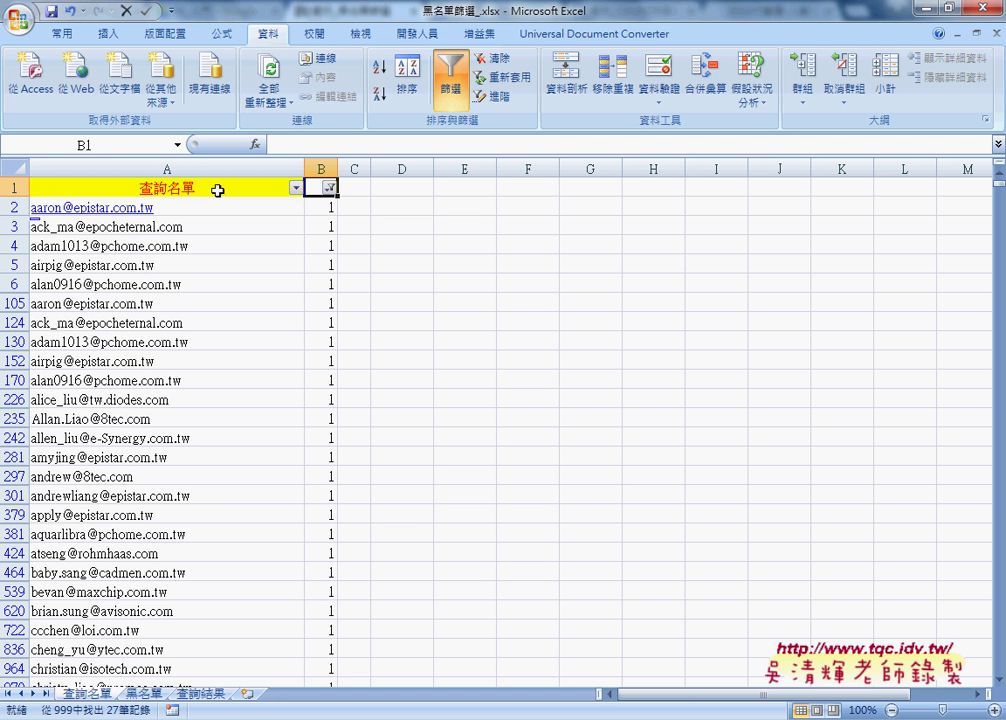
left_click(197, 207)
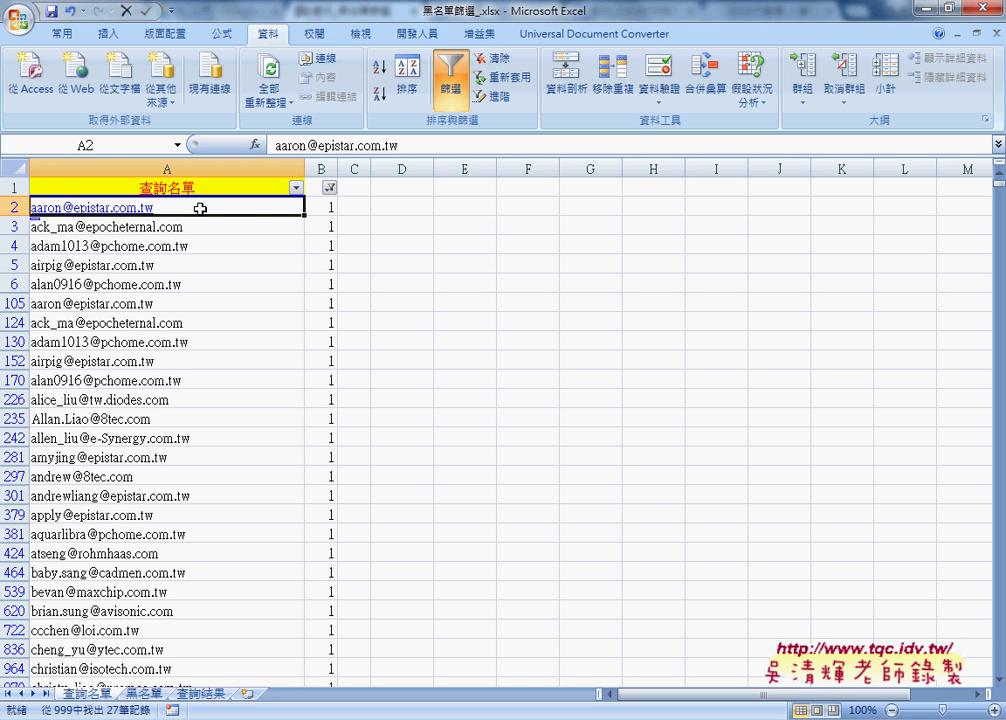
- Copy the visible filtered emails from A2 down to the last match
left_click_drag(200, 208, 330, 688)
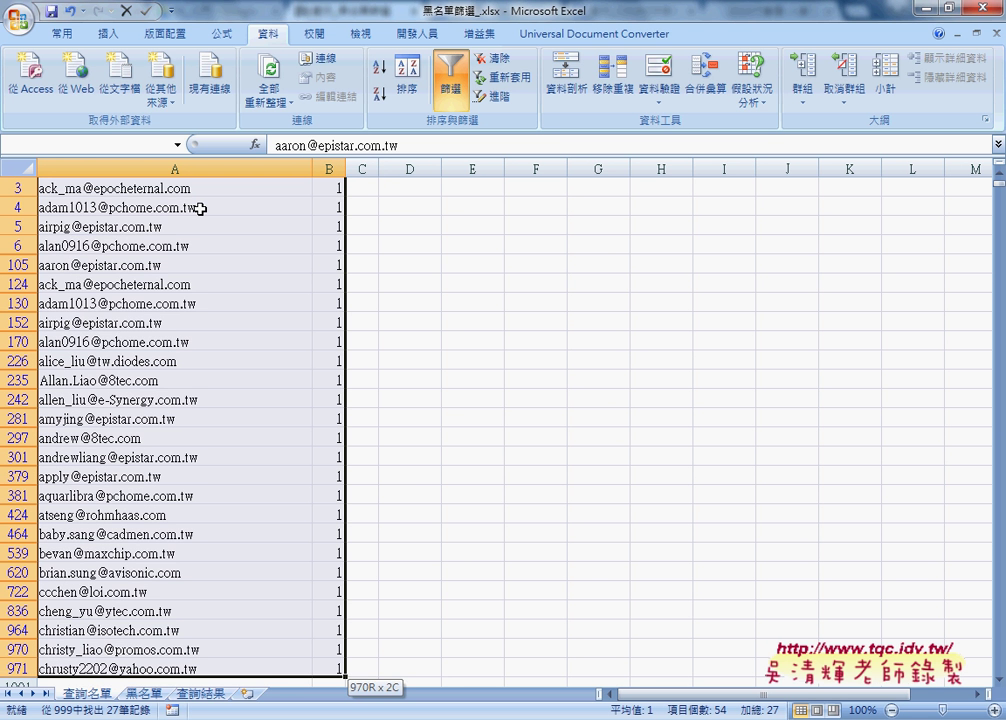
scroll(200, 208, "up", 1)
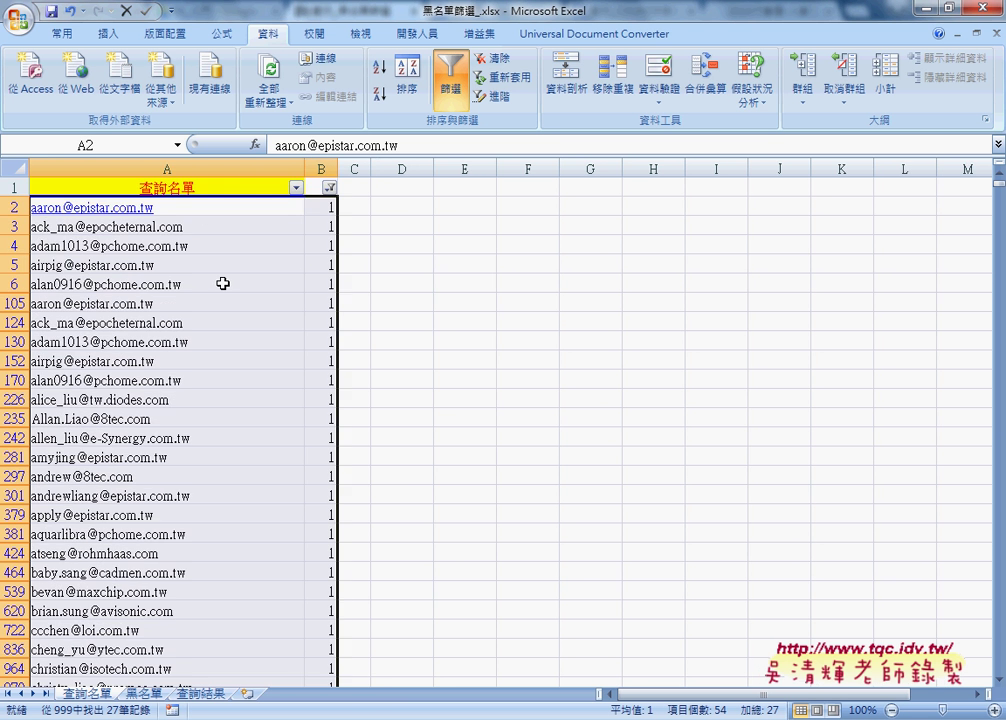
left_click(270, 207)
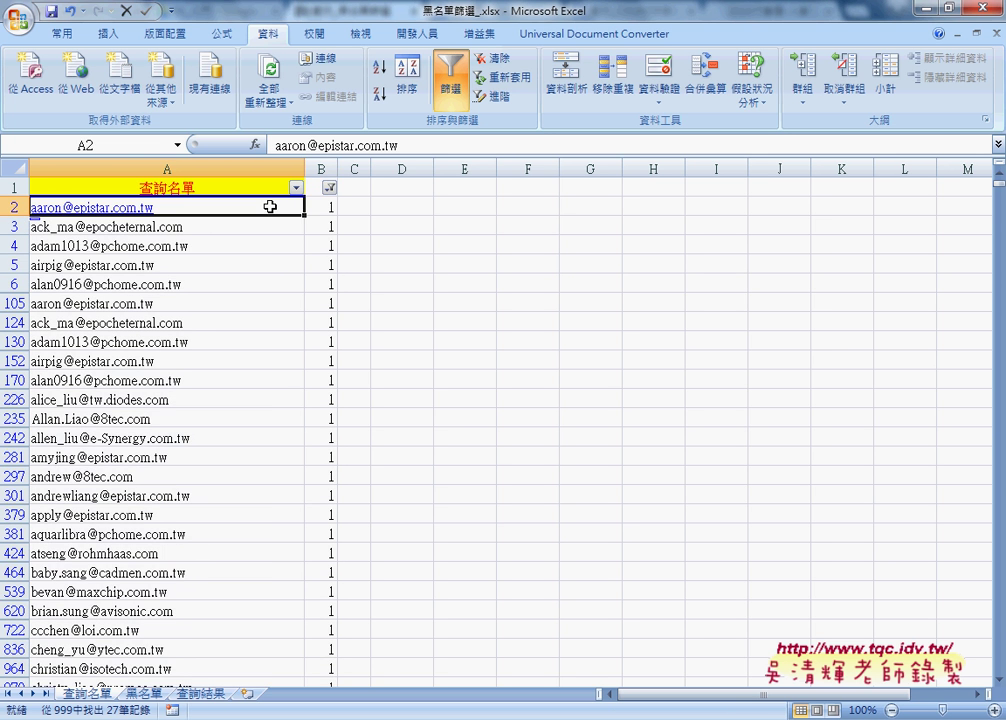
key("ctrl+shift+Down")
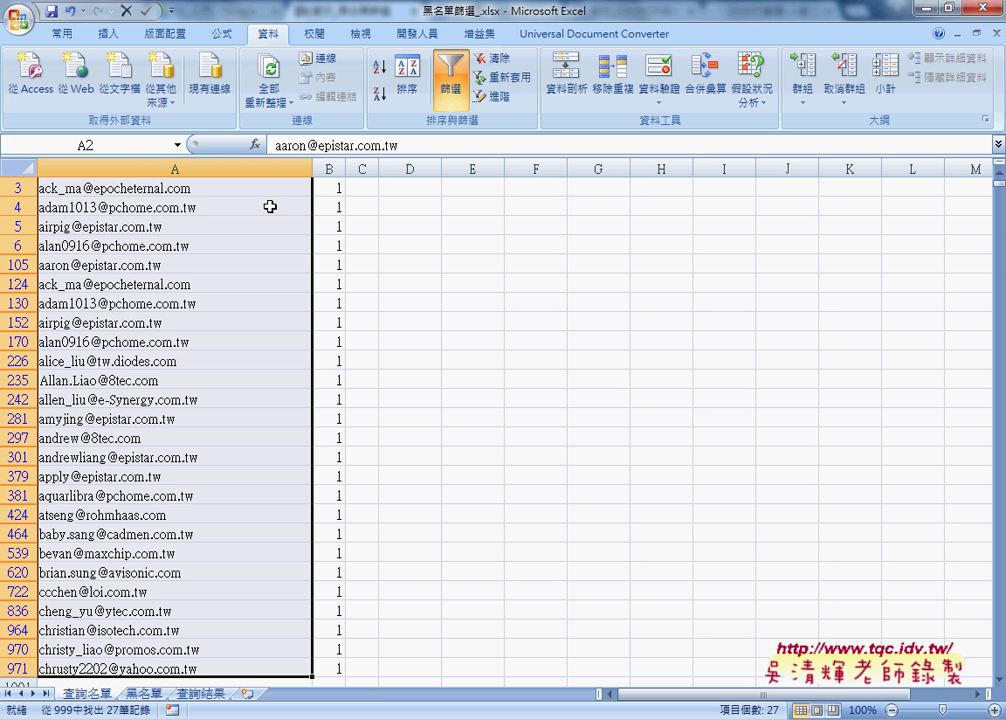
key("ctrl+c")
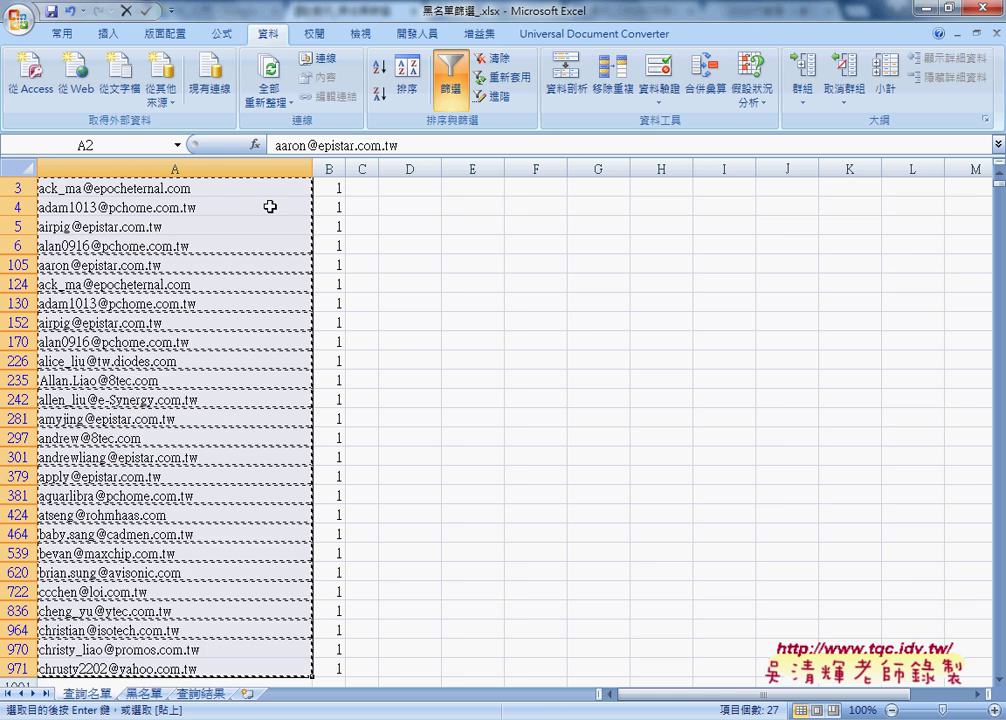
- Paste the 27 emails into A1 of the 查詢結果 sheet
left_click(201, 693)
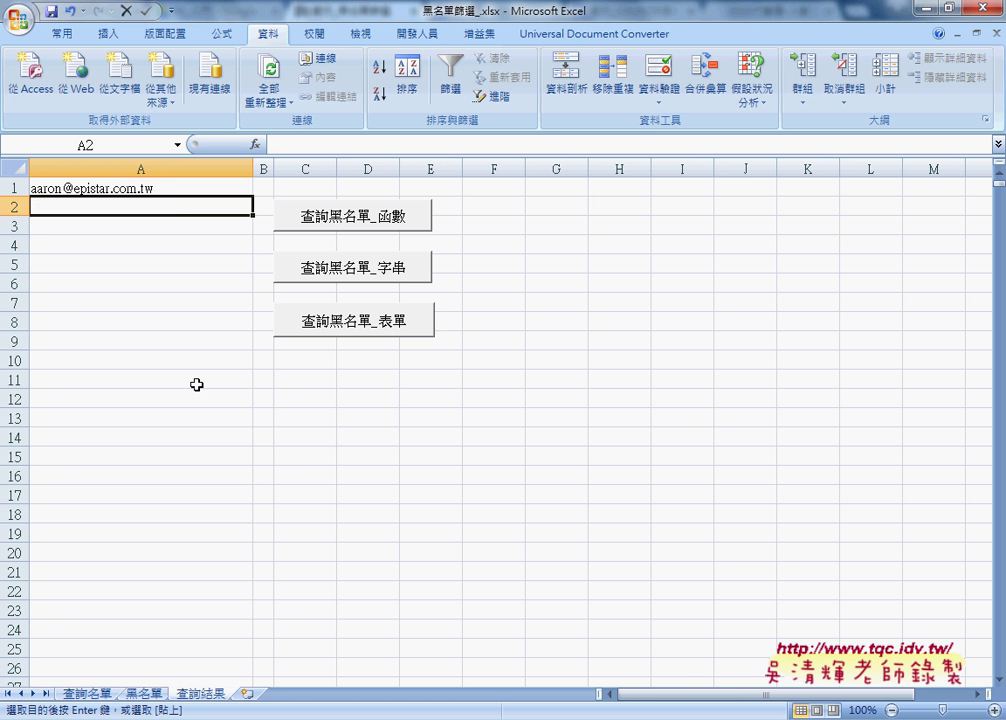
left_click(171, 189)
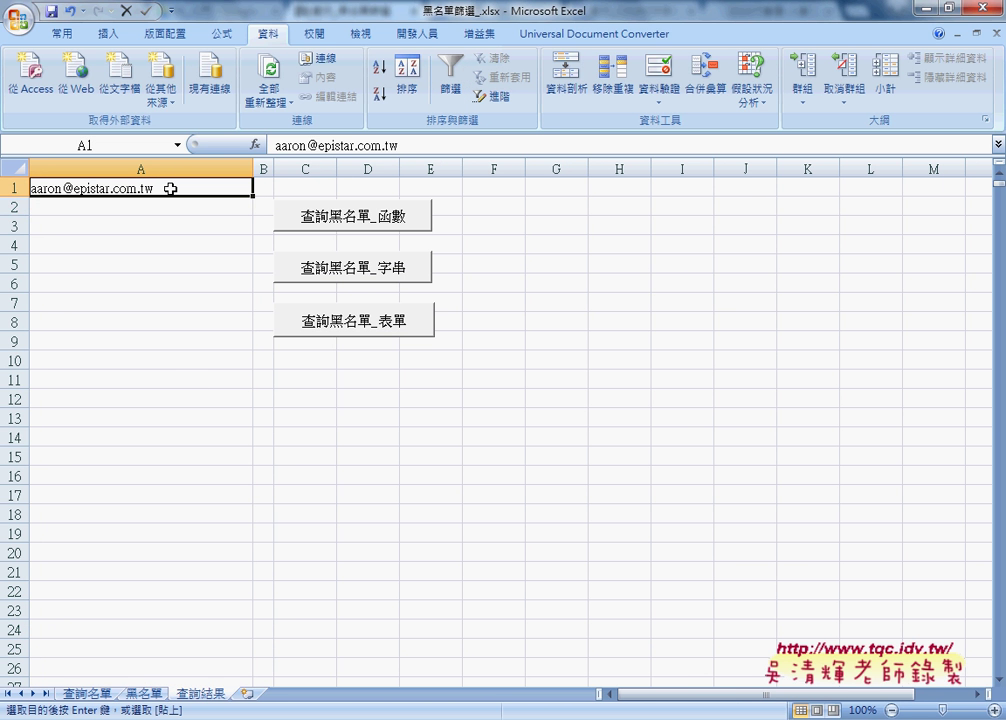
key("ctrl+v")
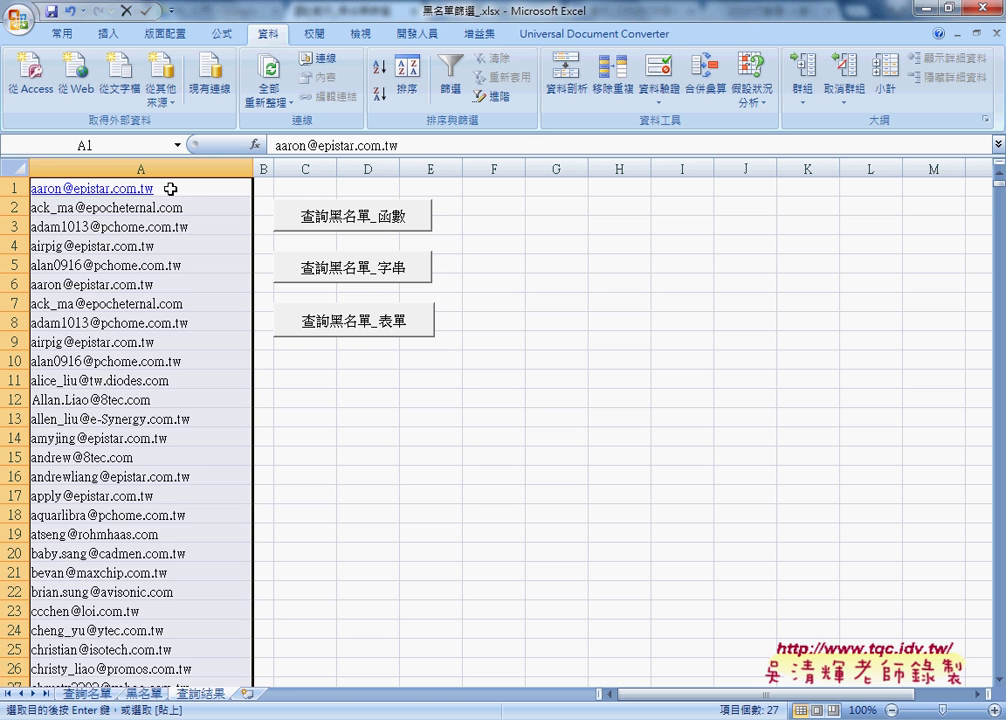
scroll(141, 285, "down", 2)
scroll(175, 328, "down", 4)
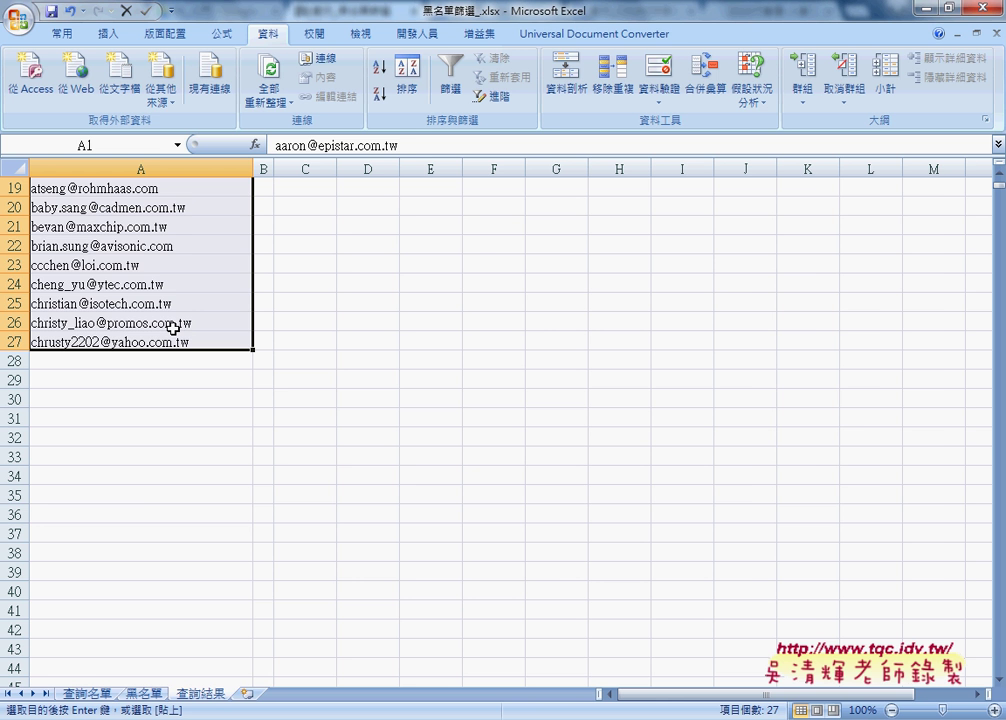
- Check the 黑名單 name in Name Manager, then view B2's =COUNTIF(黑名單,A2) on 查詢名單
left_click(142, 692)
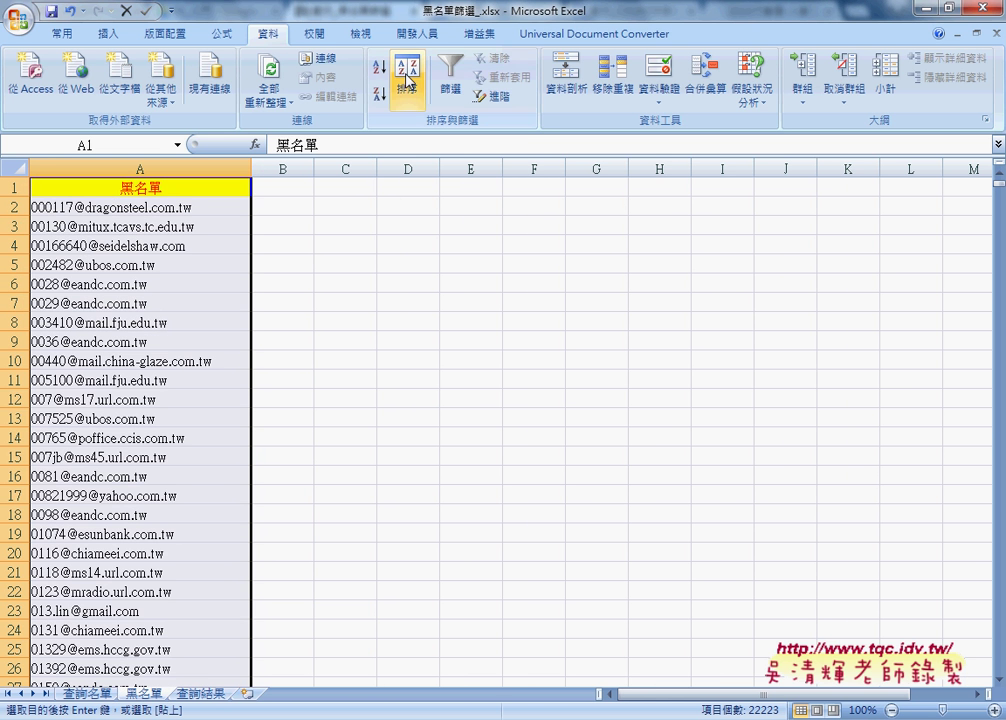
left_click(221, 33)
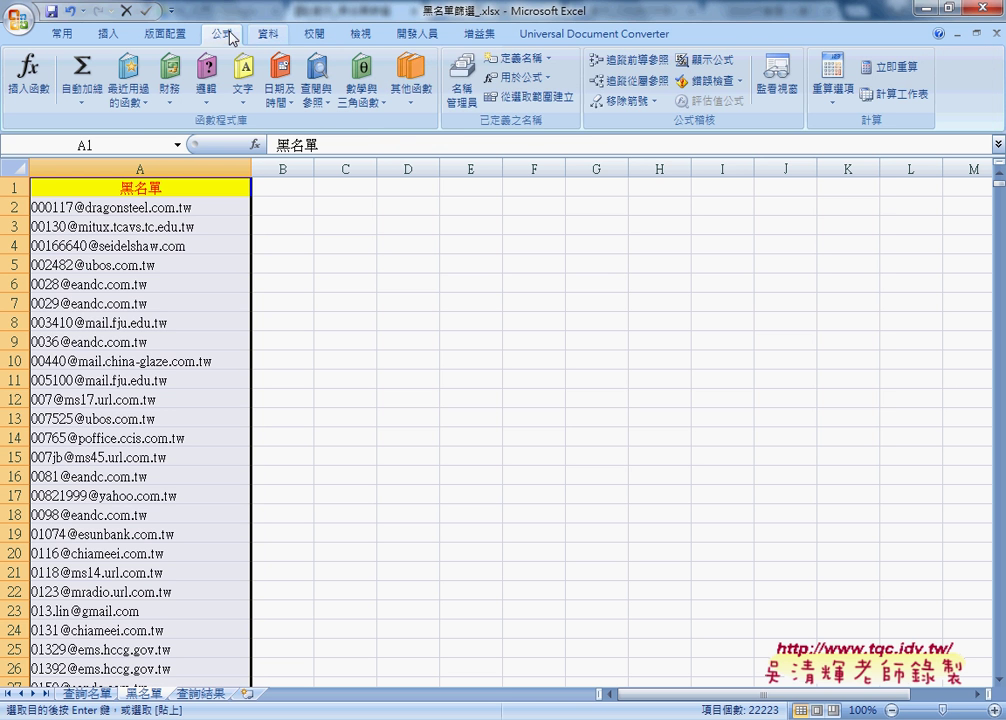
left_click(462, 78)
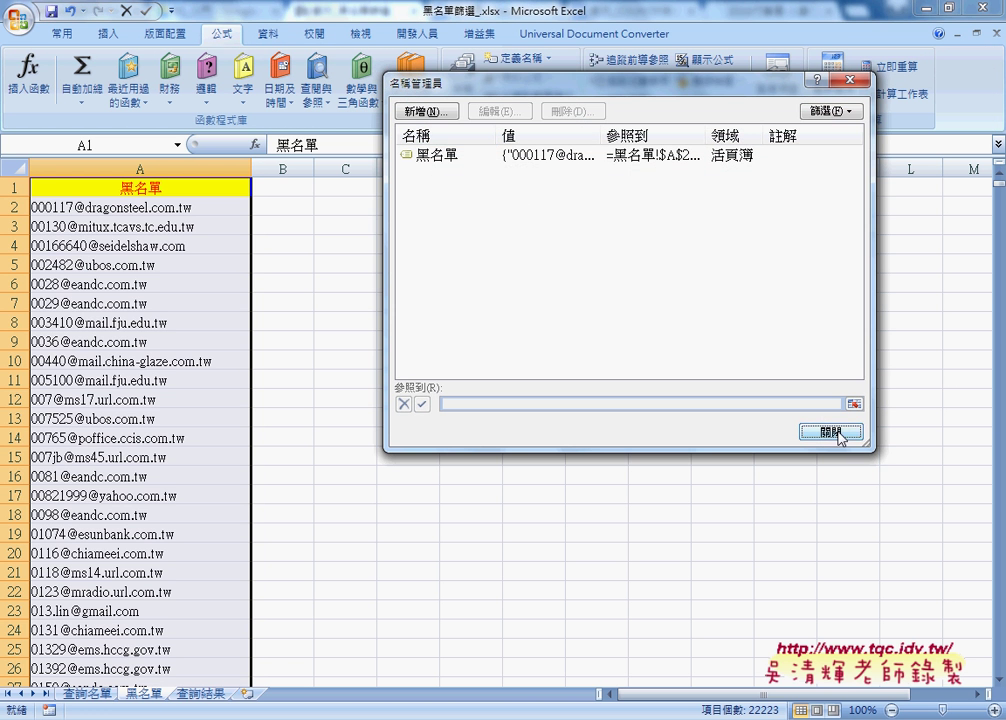
left_click(838, 432)
left_click(86, 693)
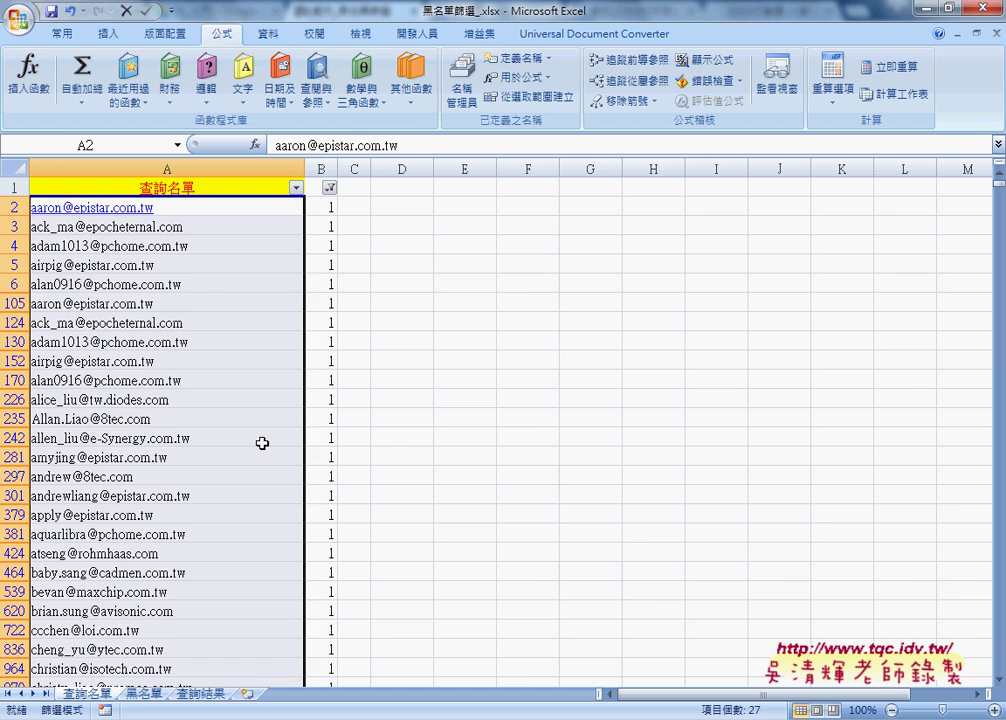
left_click(323, 206)
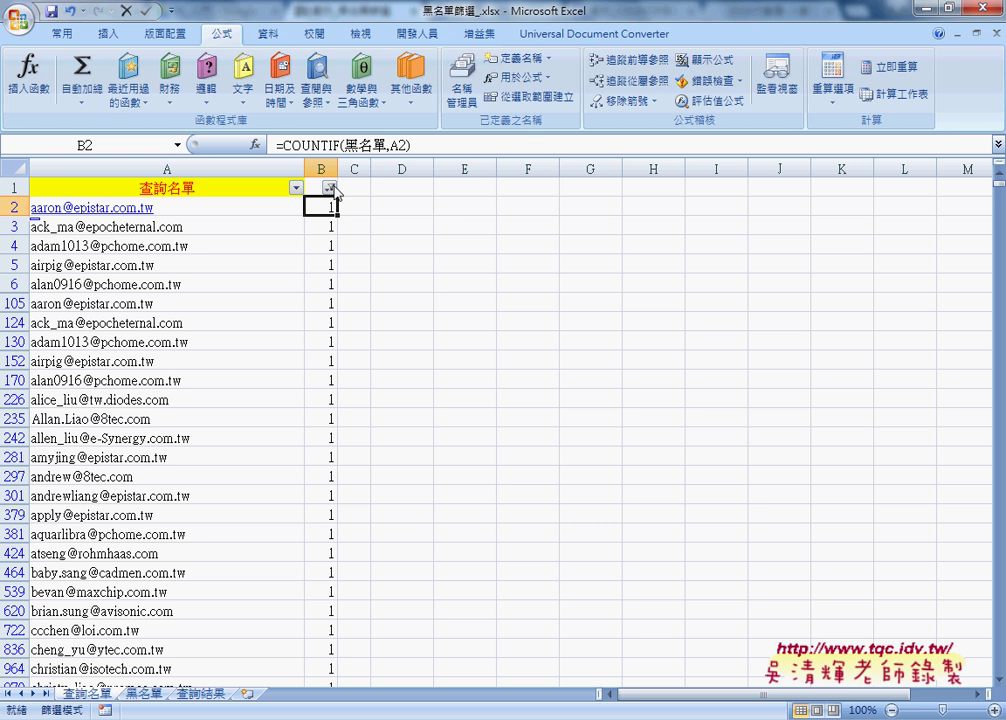
- Turn off the column B filter with Ctrl+Shift+L so all emails and counts show
left_click(268, 33)
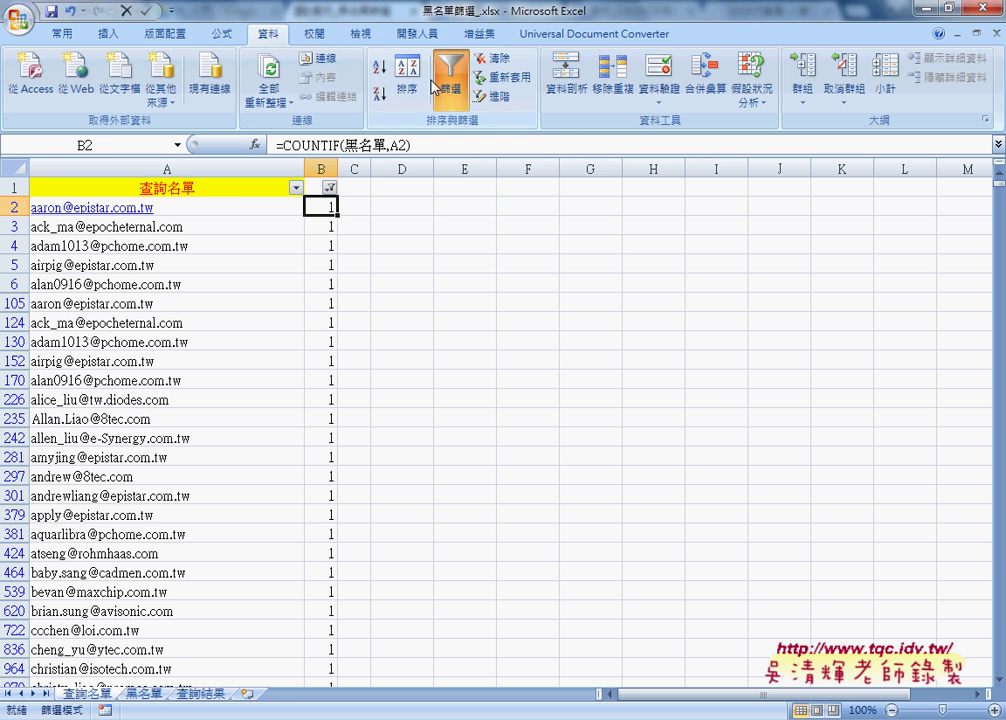
left_click(329, 187)
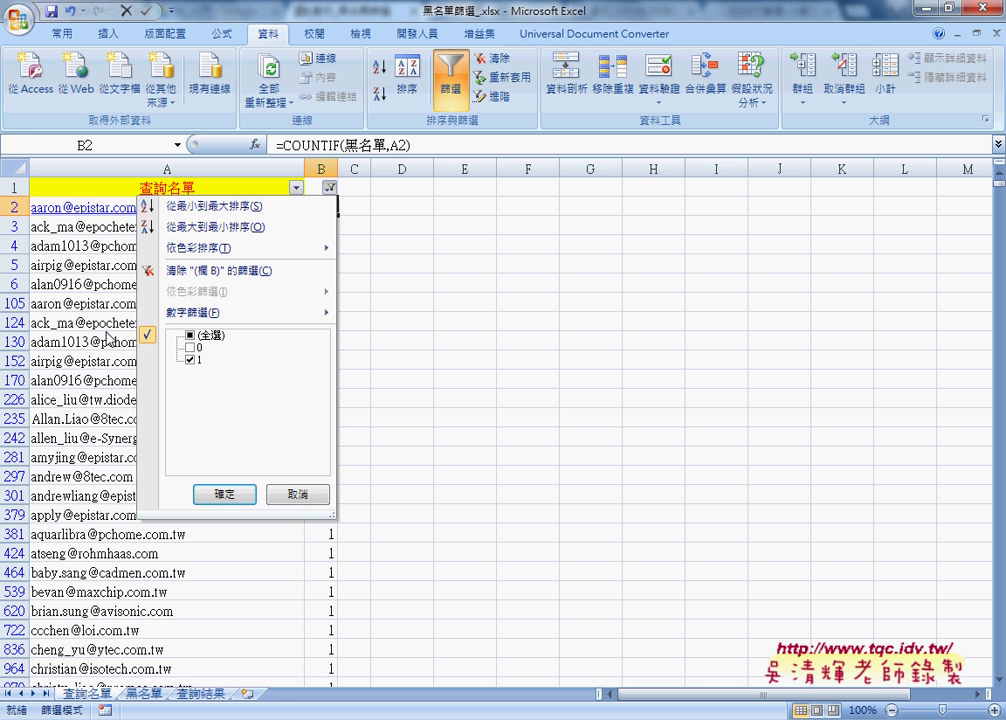
left_click(300, 493)
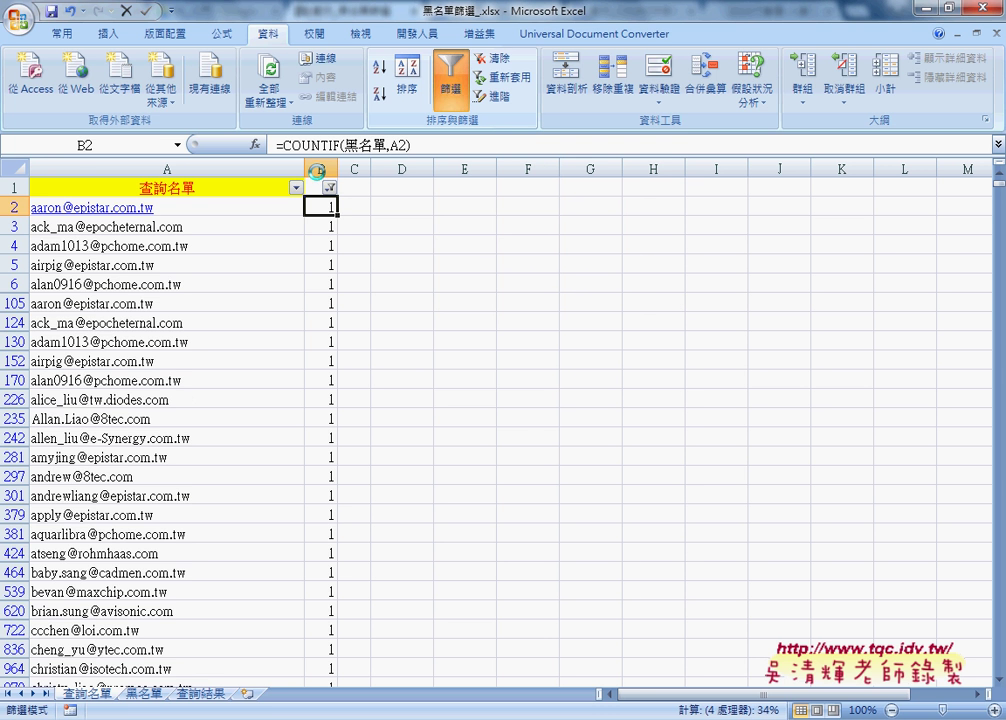
key("ctrl+shift+l")
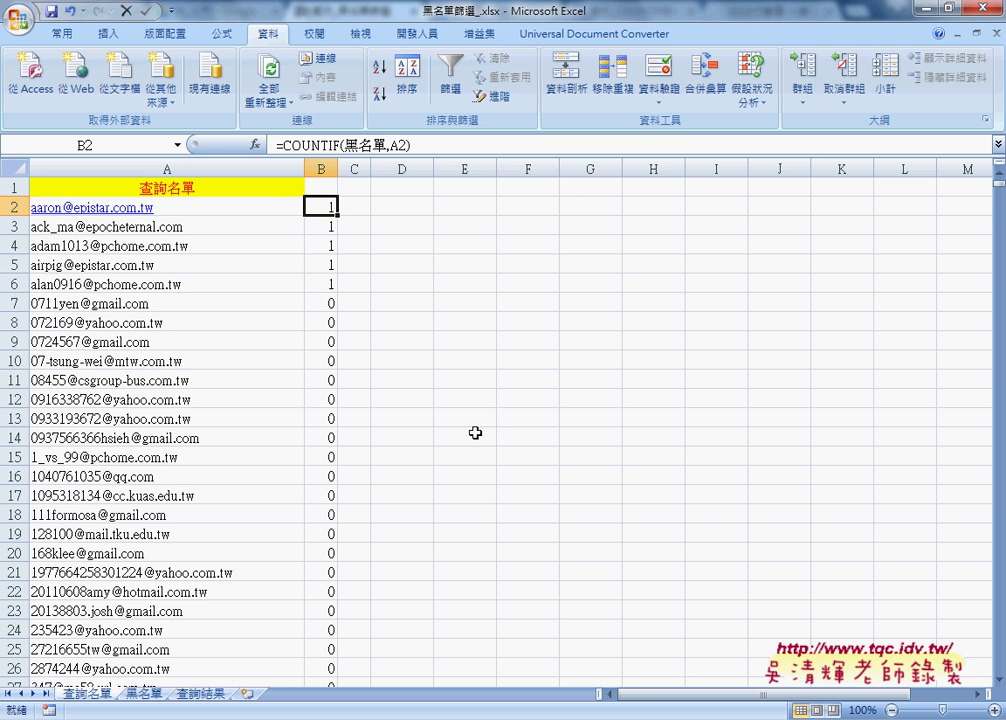
- Delete all e-mails from column A of the 查詢結果 sheet, keeping the three macro buttons
left_click(200, 693)
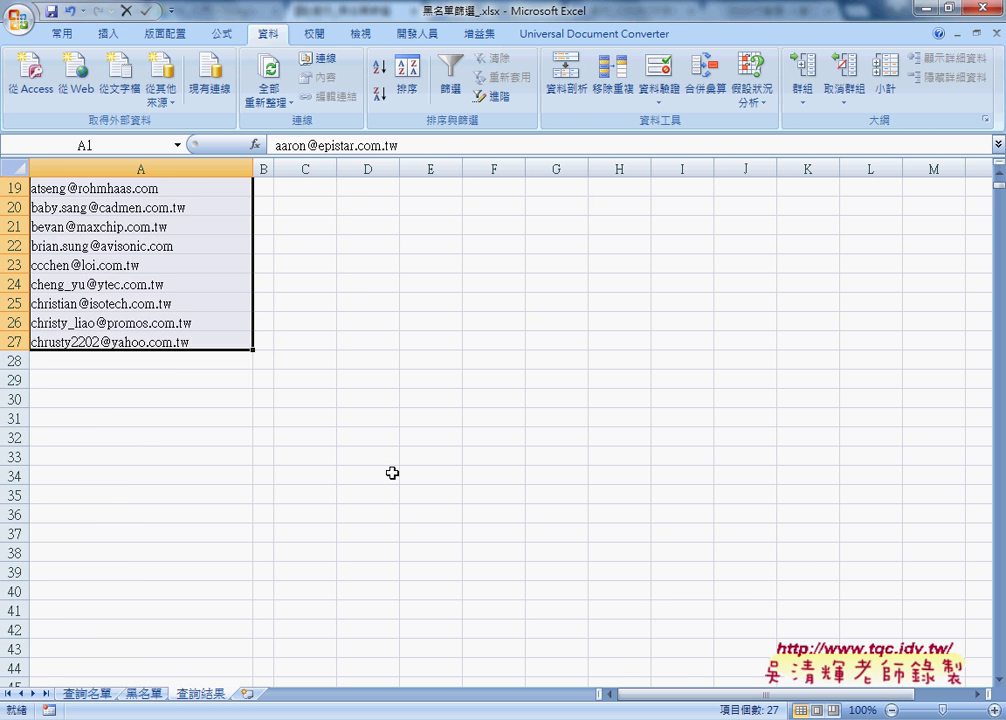
scroll(392, 473, "up", 1)
scroll(392, 473, "up", 5)
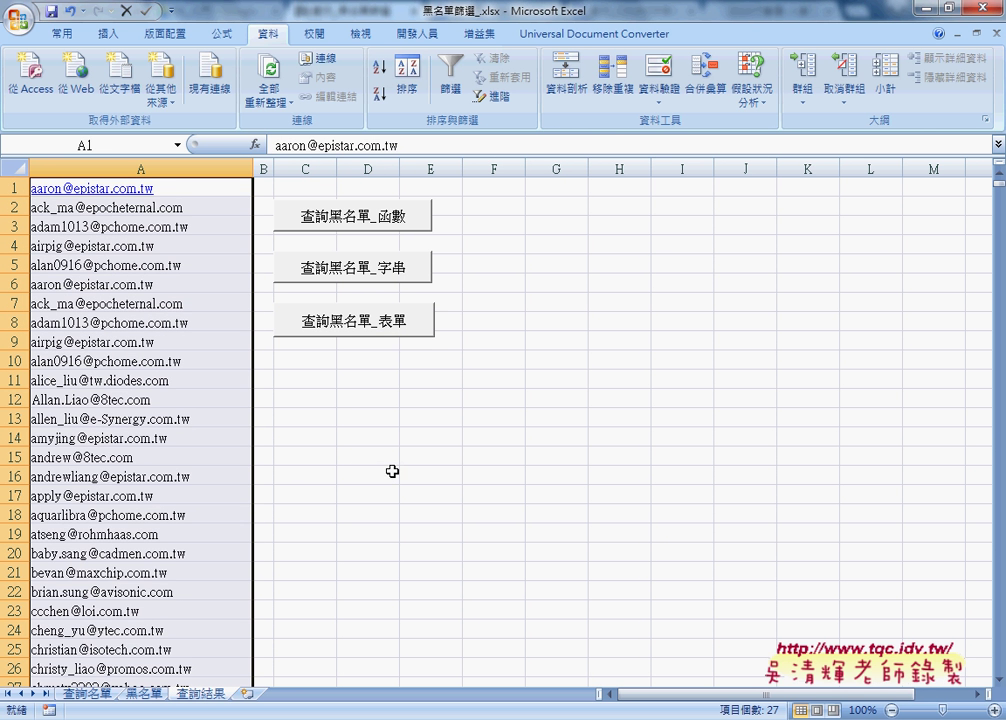
key("Delete")
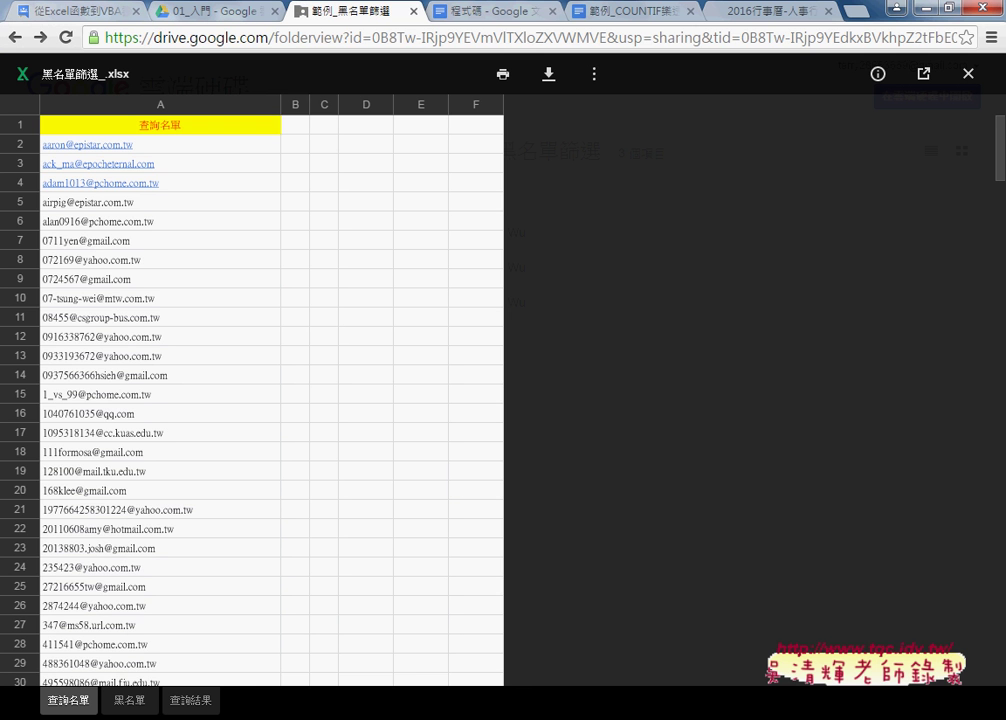
- Bring up section 6 on adding a progress bar in the 程式碼 document
left_click(475, 11)
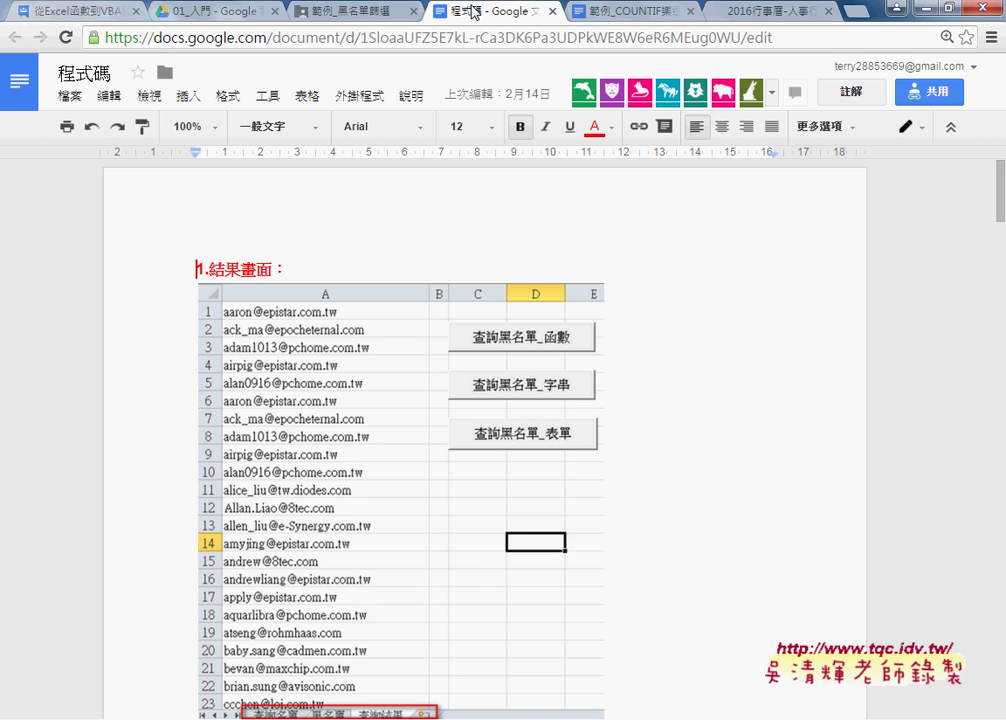
scroll(600, 300, "down", 3)
scroll(615, 319, "down", 3)
scroll(615, 319, "down", 1)
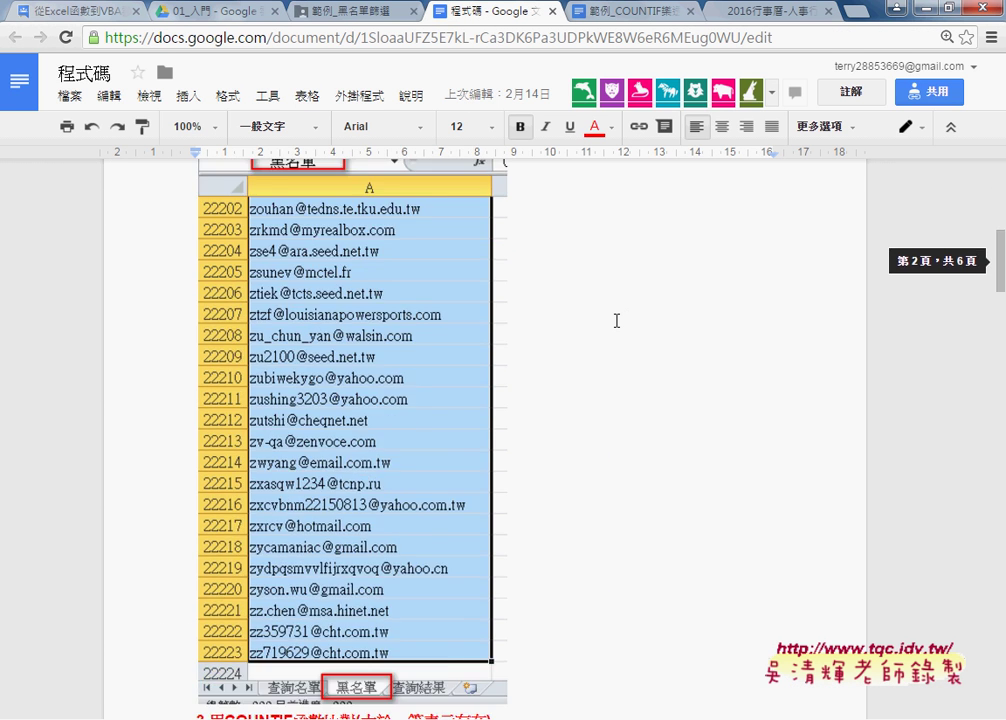
scroll(616, 321, "down", 2)
scroll(610, 320, "down", 3)
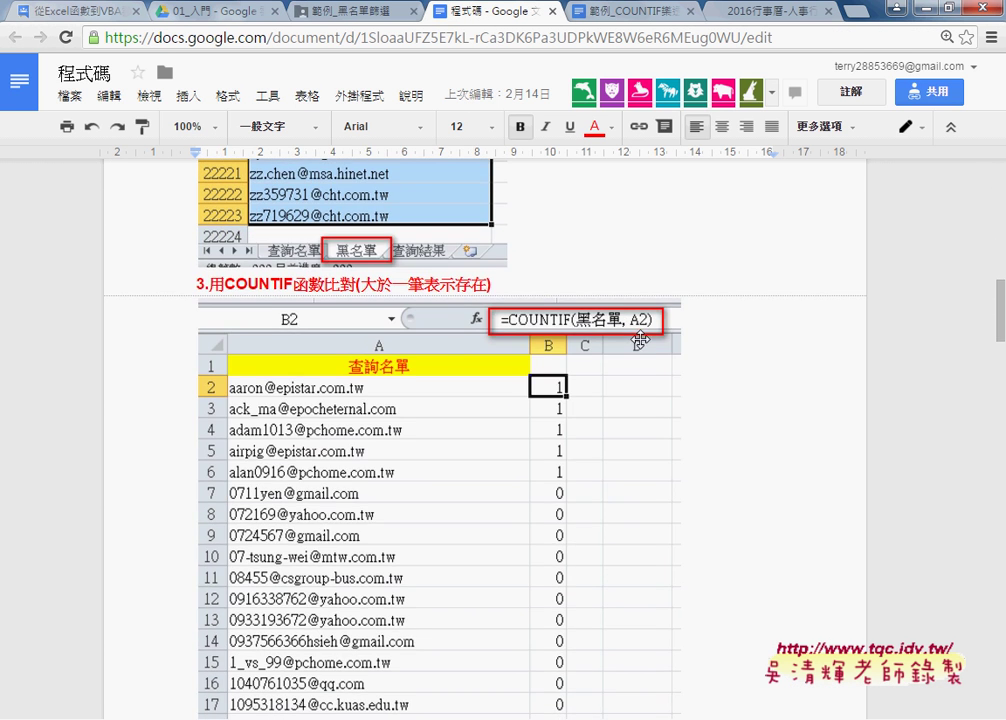
scroll(515, 317, "down", 2)
scroll(515, 317, "down", 3)
scroll(540, 336, "down", 2)
scroll(540, 336, "down", 1)
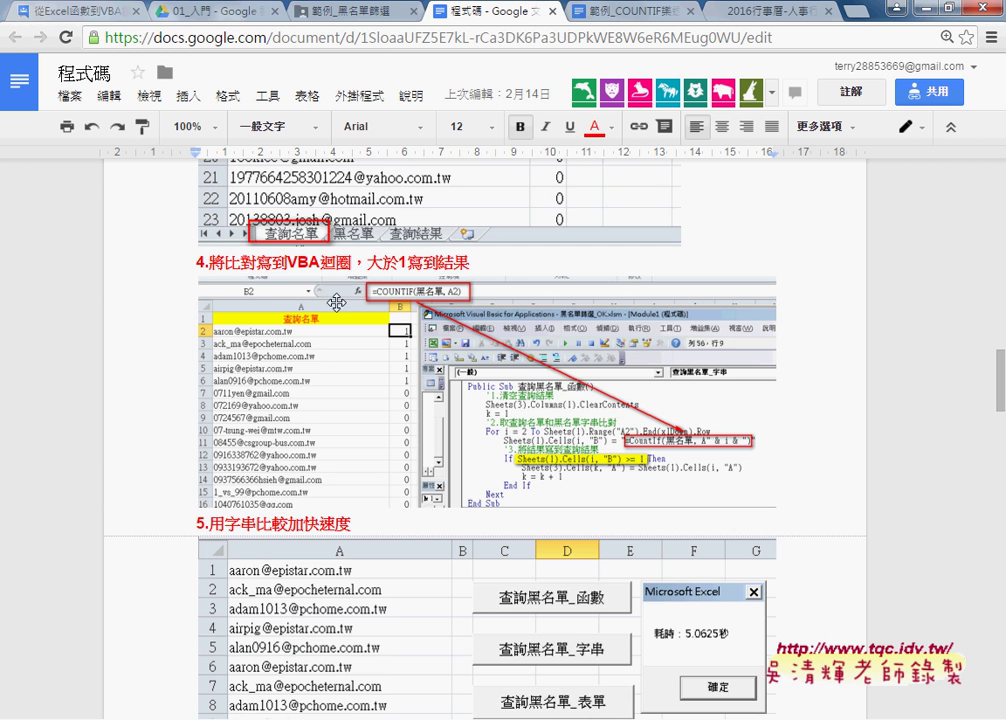
scroll(417, 355, "down", 1)
scroll(417, 355, "down", 3)
scroll(500, 400, "down", 1)
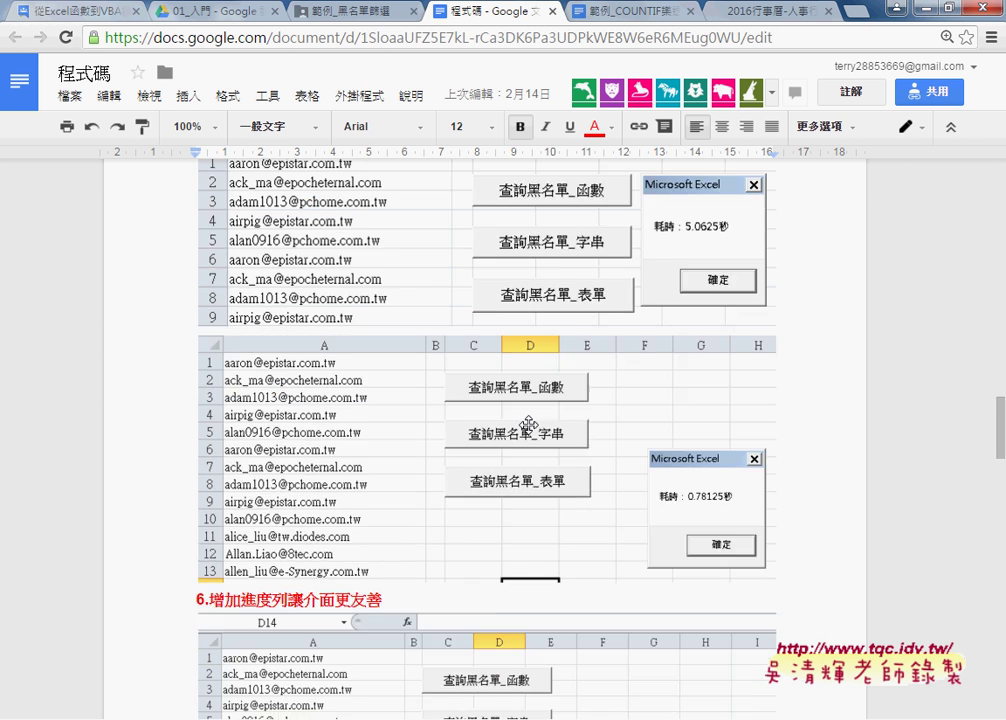
scroll(528, 425, "down", 1)
scroll(528, 425, "down", 3)
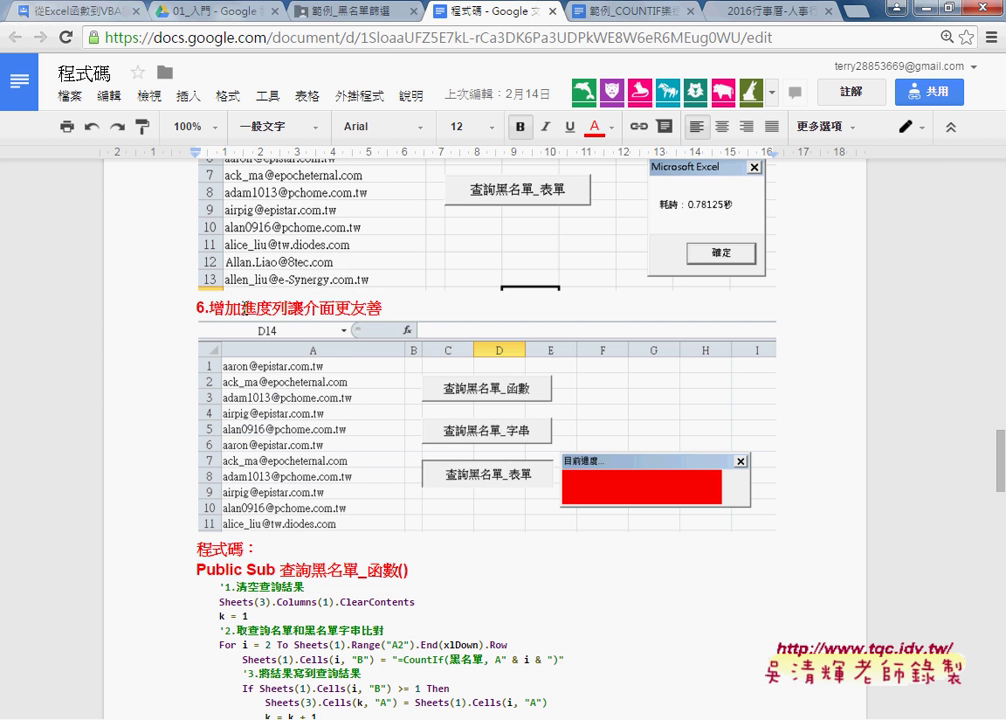
- Highlight 進度列 in the section 6 heading and reveal the Private Sub UserForm_Activate code
left_click_drag(240, 308, 288, 308)
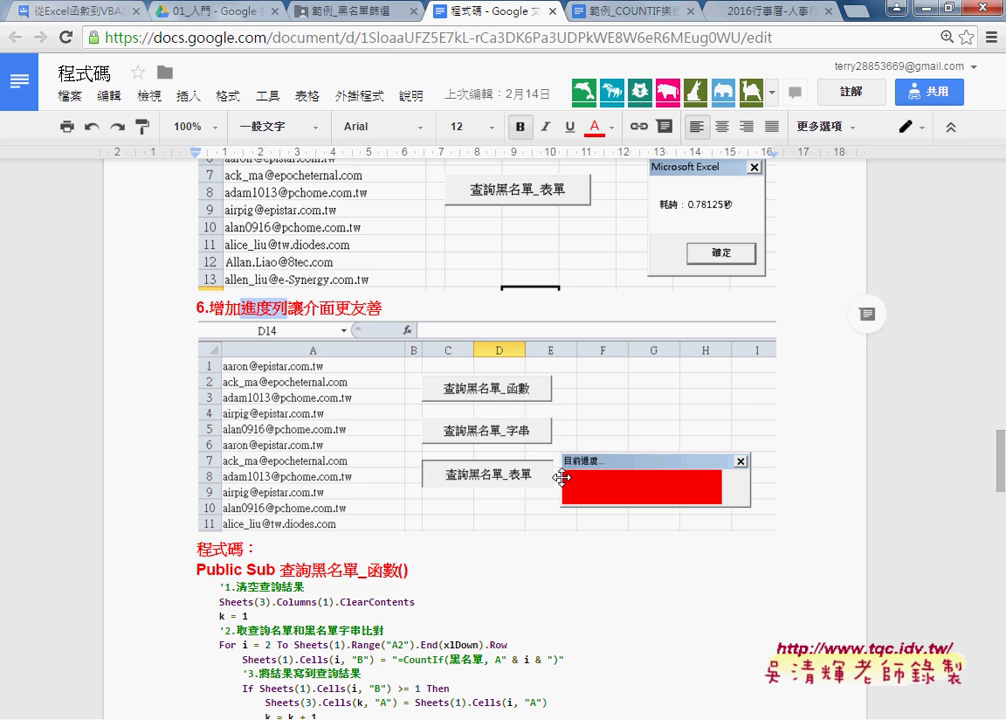
scroll(561, 478, "down", 1)
scroll(561, 478, "down", 1)
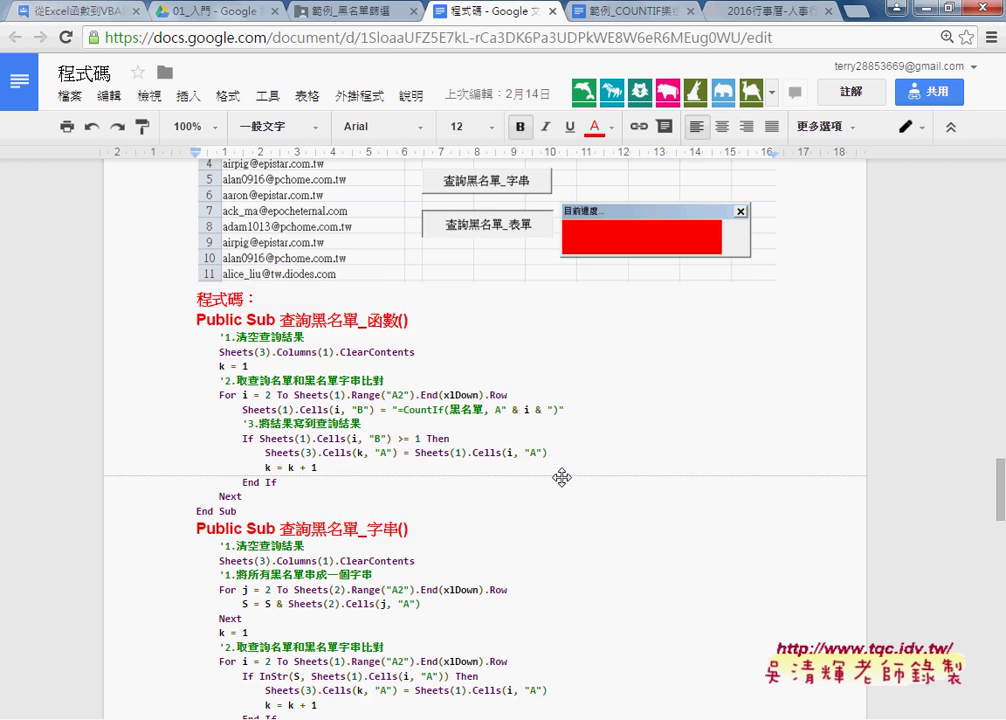
scroll(561, 478, "down", 1)
scroll(563, 478, "down", 2)
scroll(563, 478, "down", 1)
scroll(530, 455, "down", 1)
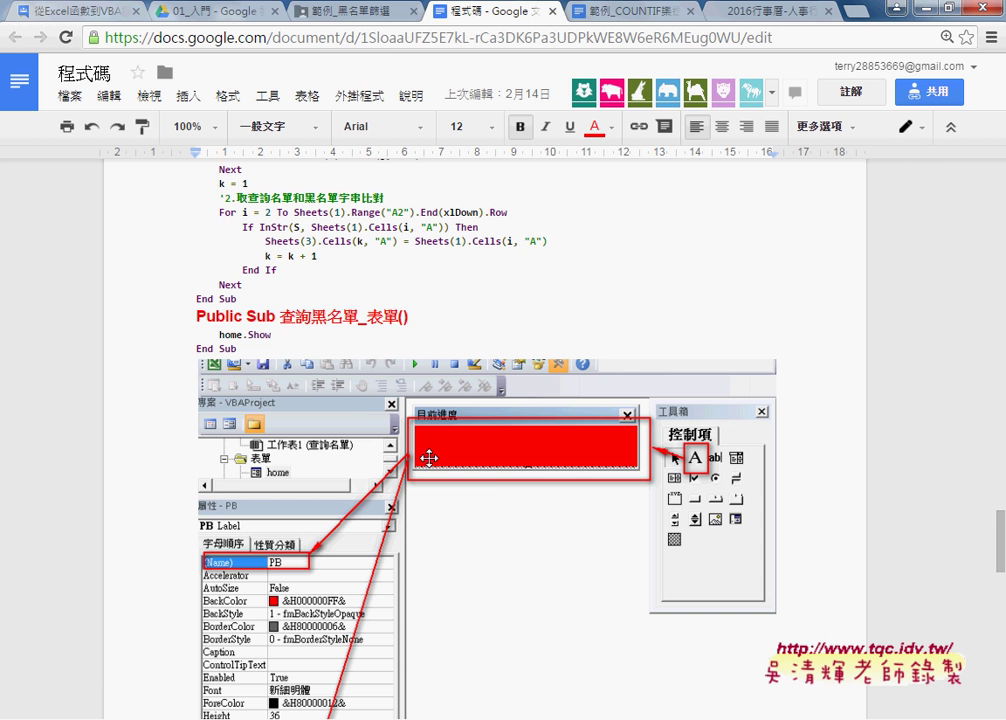
scroll(418, 521, "down", 3)
scroll(335, 508, "down", 3)
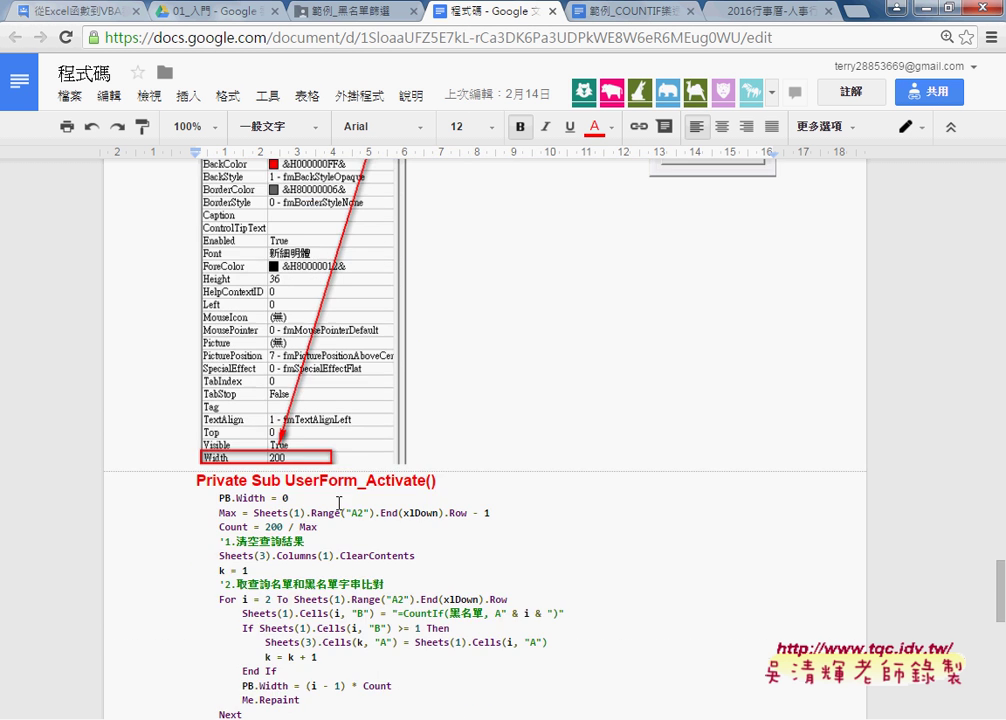